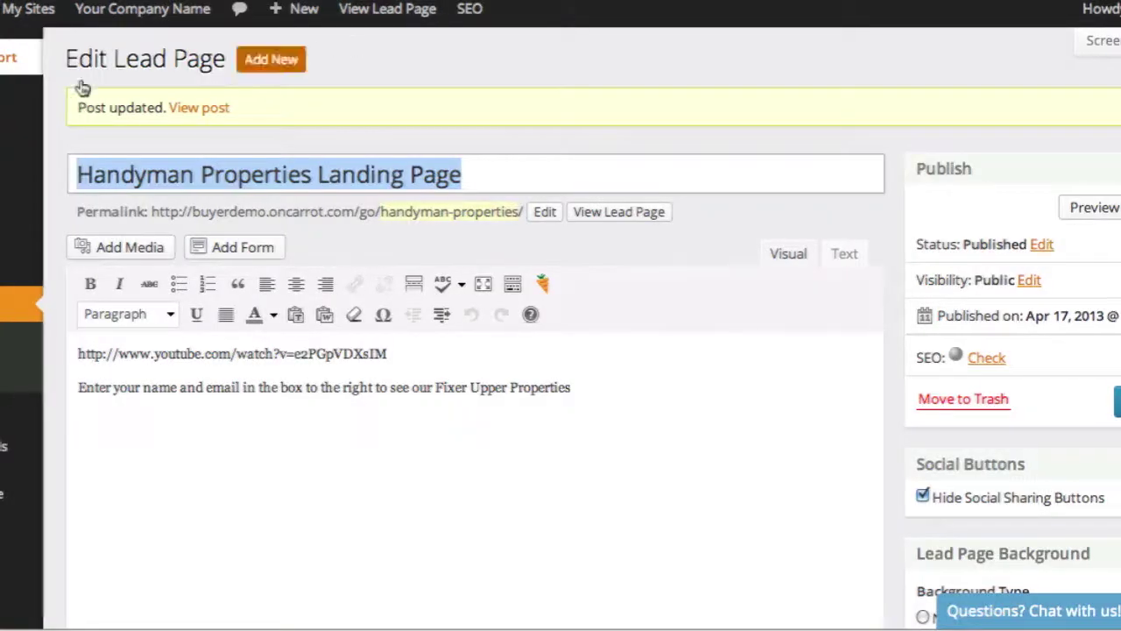
Leave the lead page editor for the dashboard, then open the Lead Pages list.
left_click(79, 123)
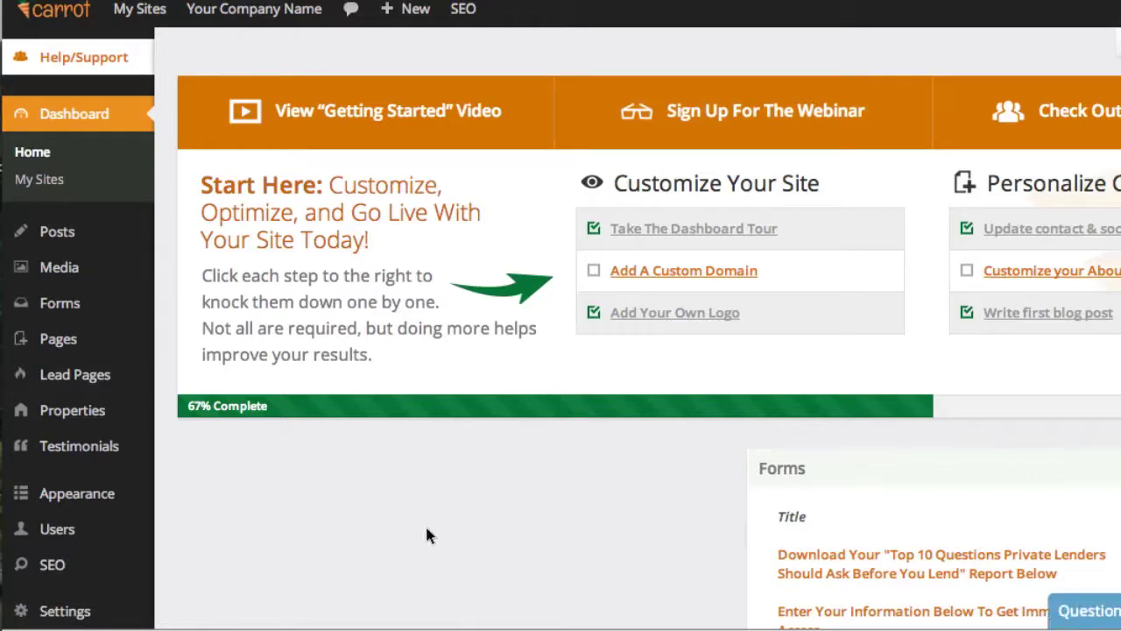
mouse_move(78, 377)
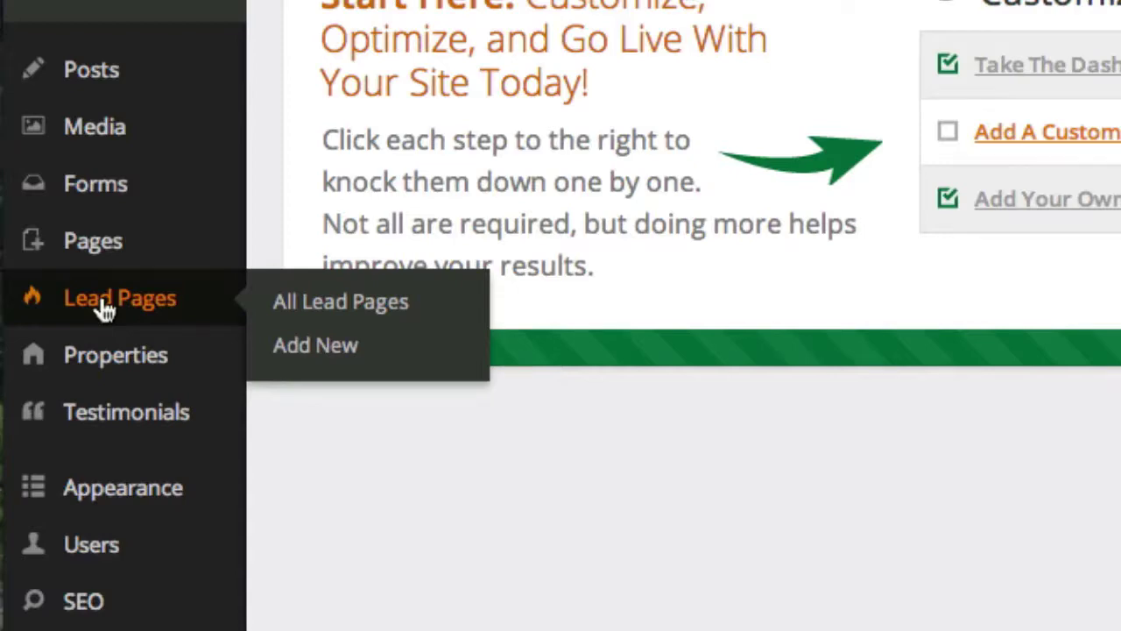
left_click(103, 309)
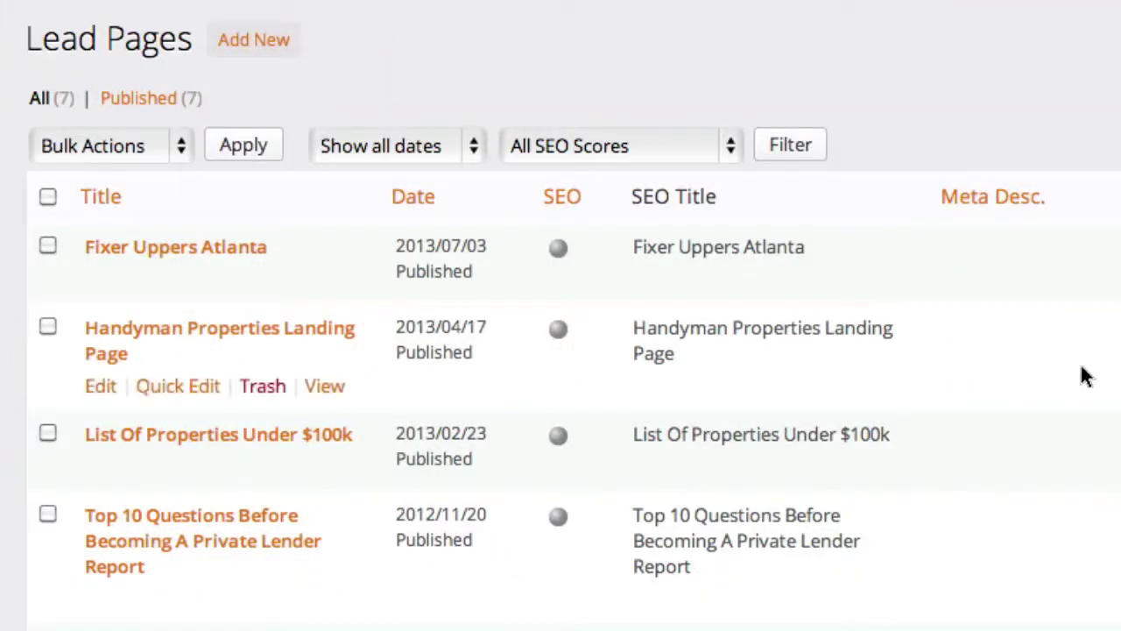
scroll(560, 351, "down", 5)
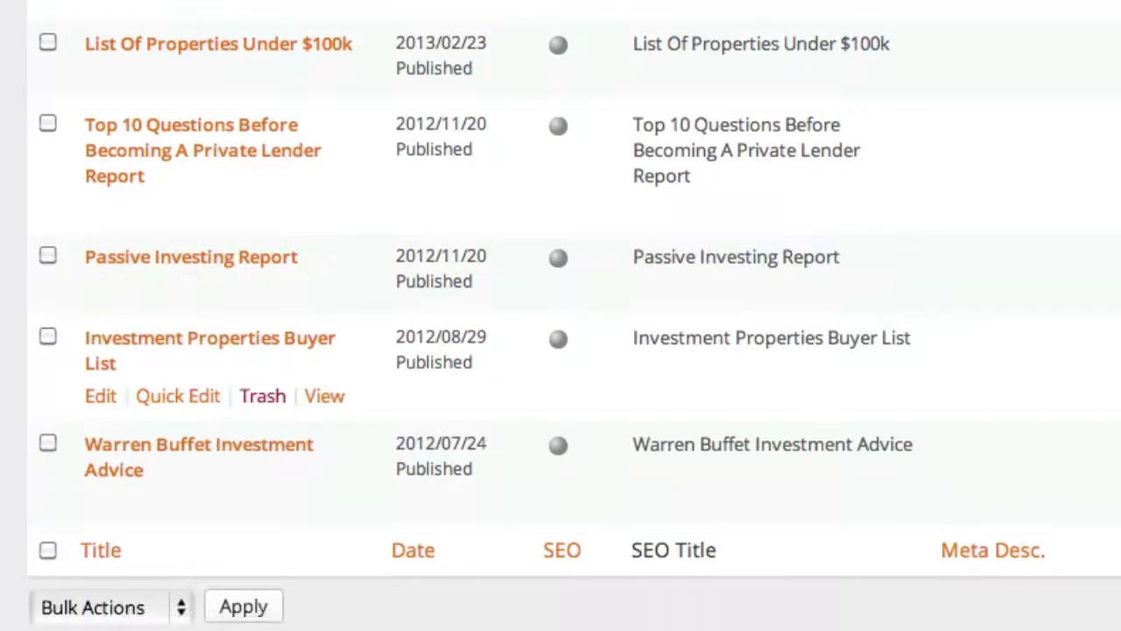
scroll(561, 350, "up", 5)
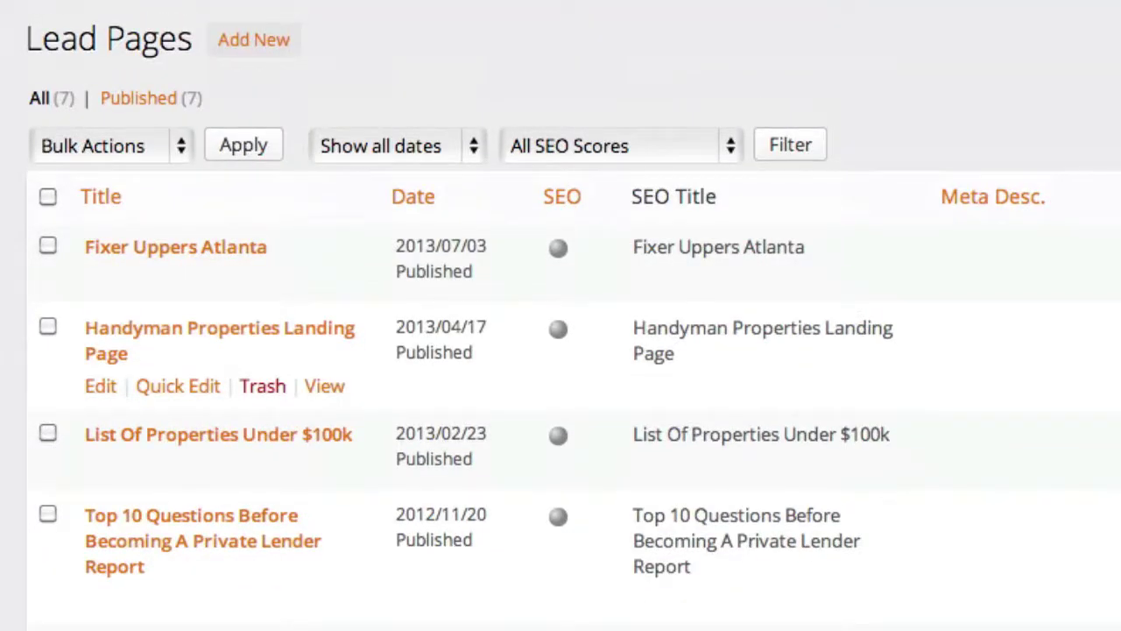
scroll(561, 350, "down", 4)
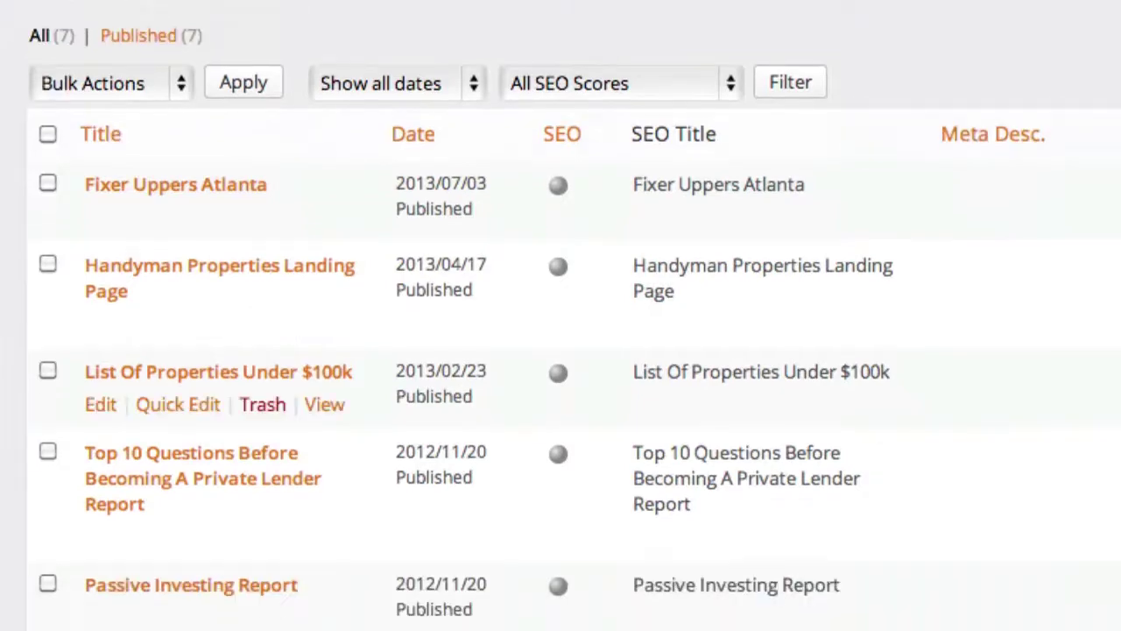
scroll(561, 350, "up", 2)
scroll(561, 398, "up", 2)
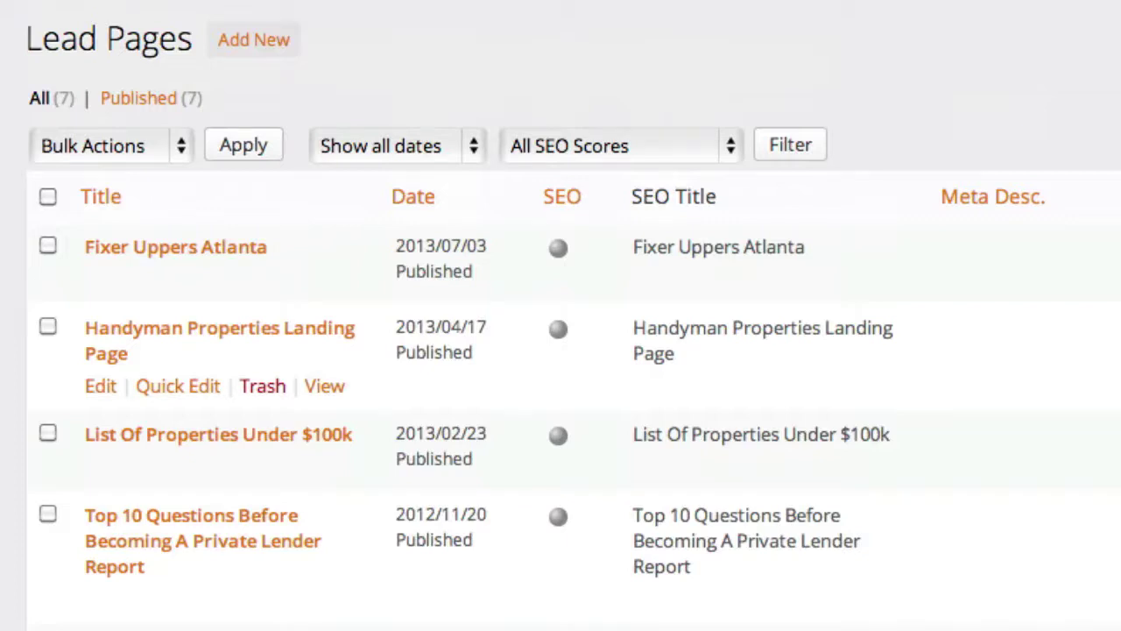
scroll(719, 232, "down", 3)
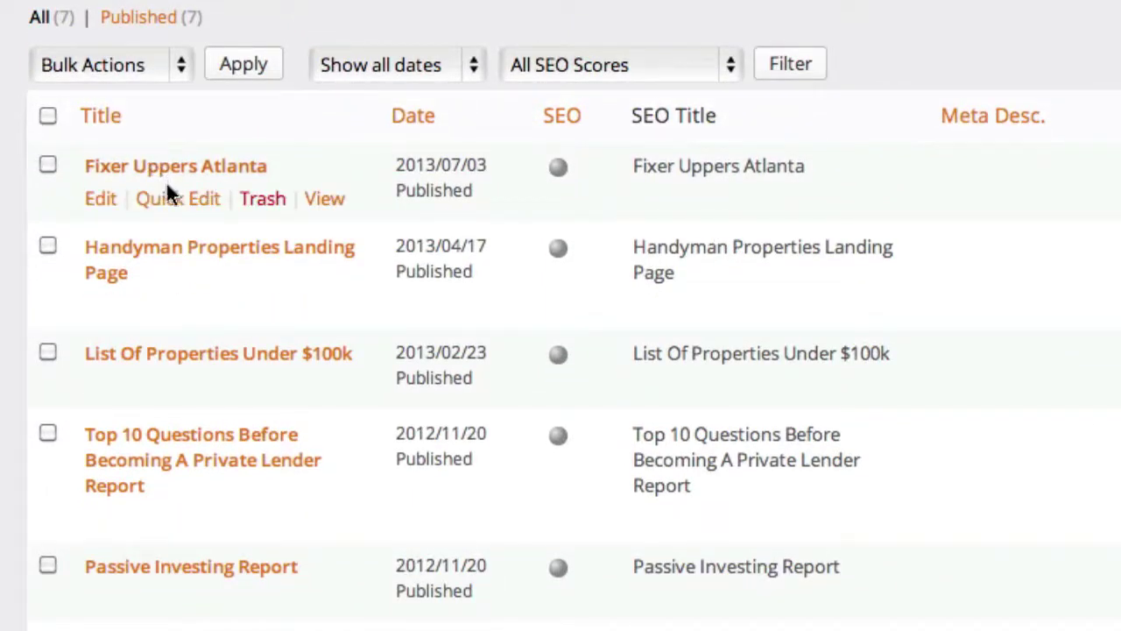
mouse_move(156, 585)
scroll(245, 183, "down", 4)
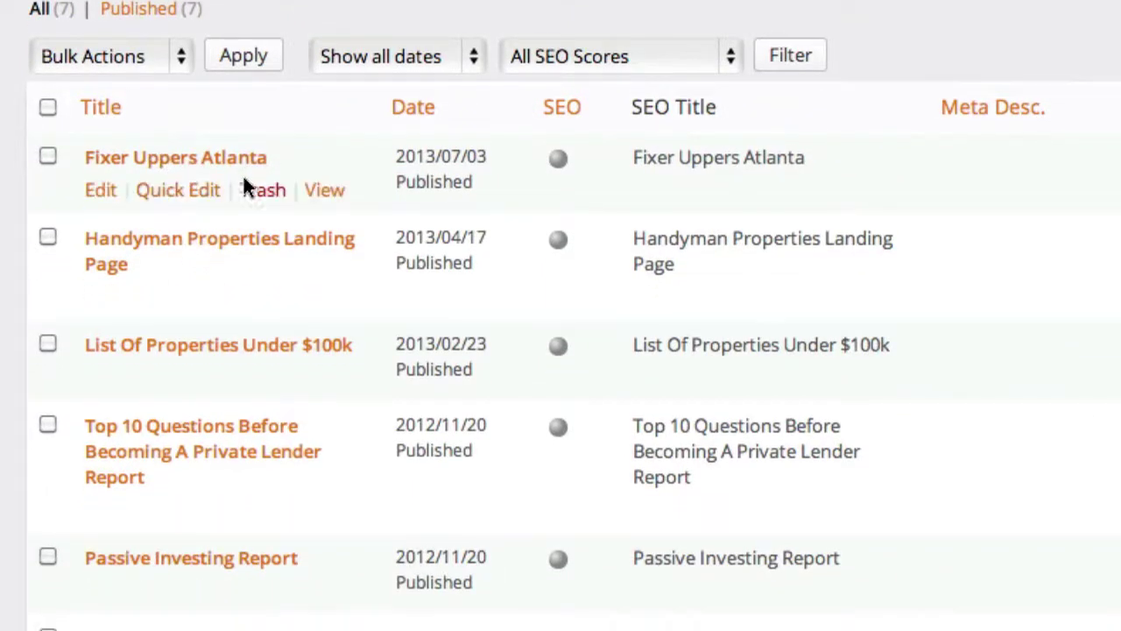
scroll(246, 185, "up", 2)
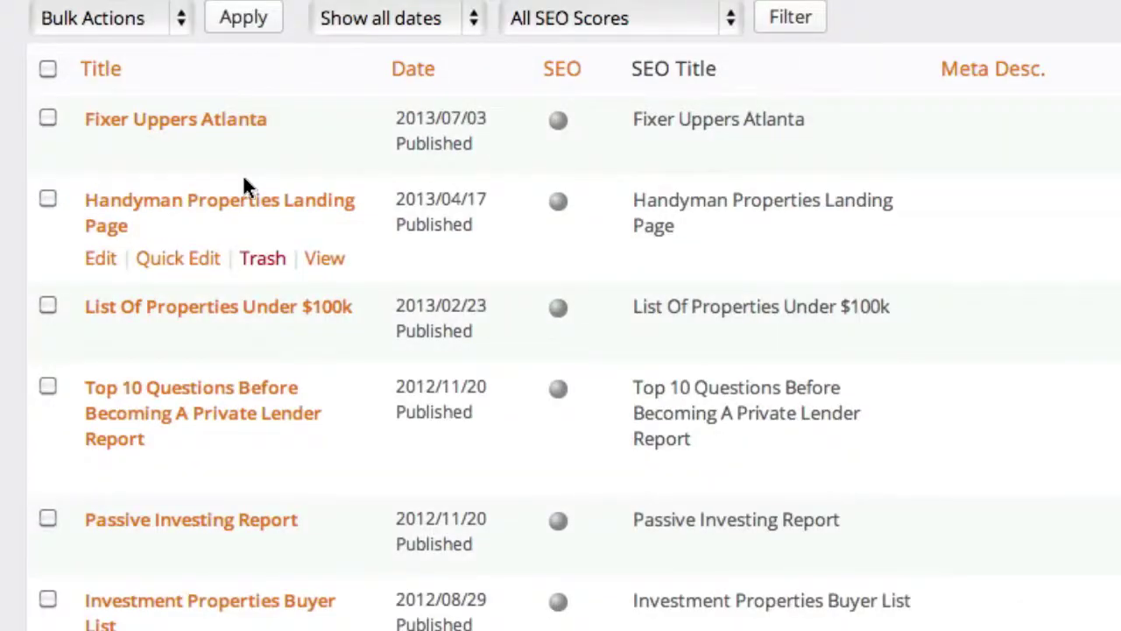
mouse_move(271, 153)
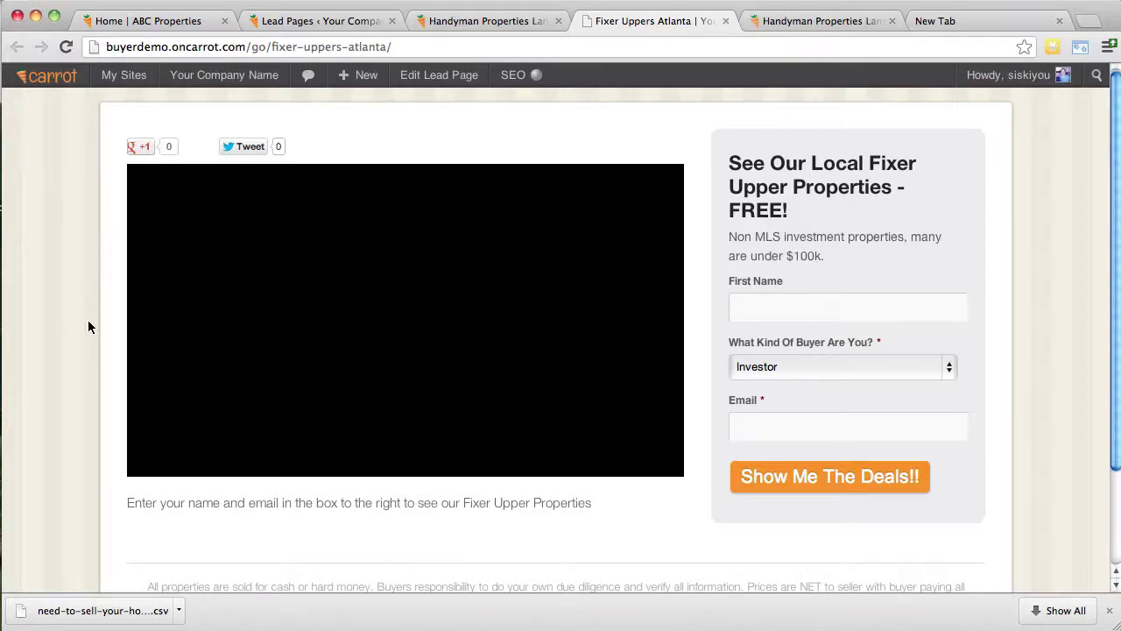
Close the Fixer Uppers Atlanta lead page tab.
scroll(87, 320, "down", 3)
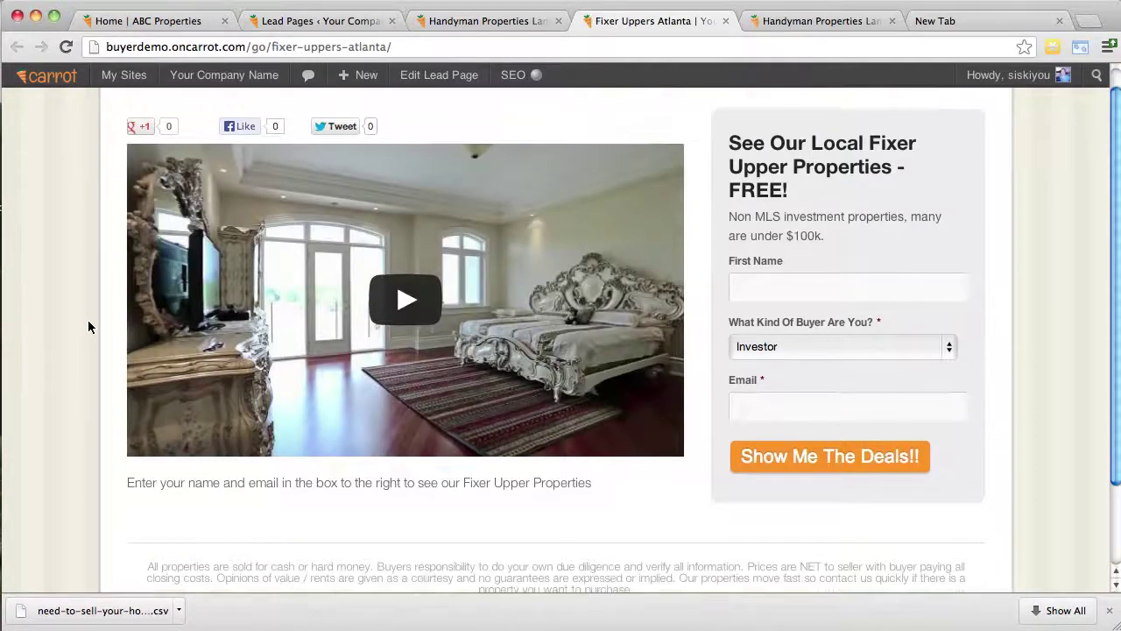
scroll(88, 320, "up", 3)
left_click(726, 21)
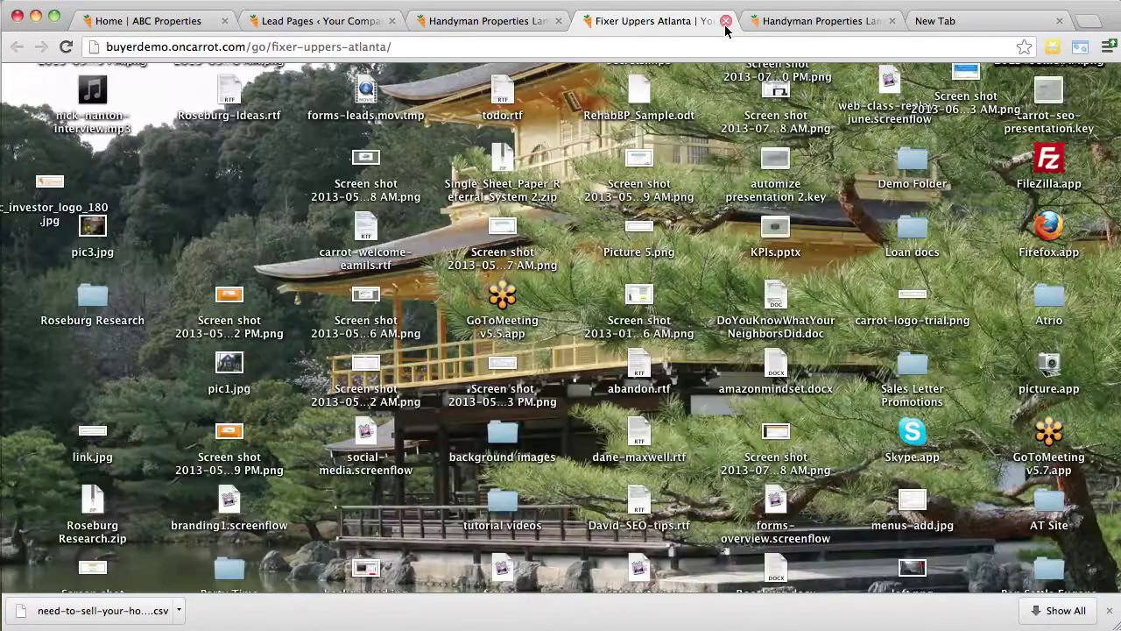
Return to the Lead Pages admin list and close the duplicate Handyman Properties tab.
left_click(327, 24)
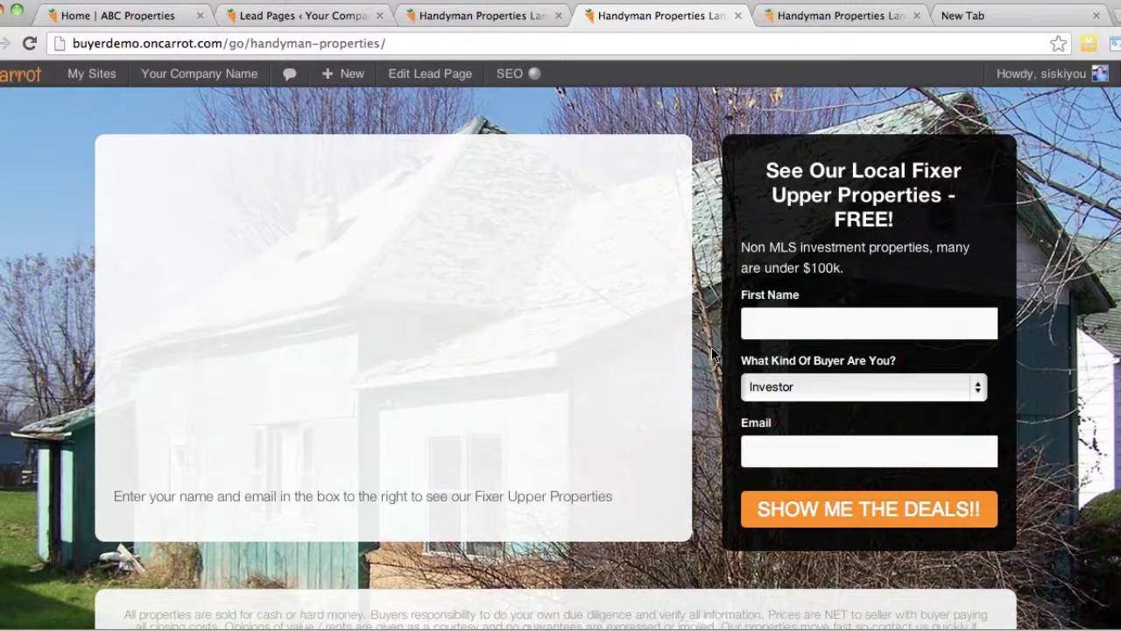
scroll(711, 353, "down", 3)
scroll(711, 347, "up", 3)
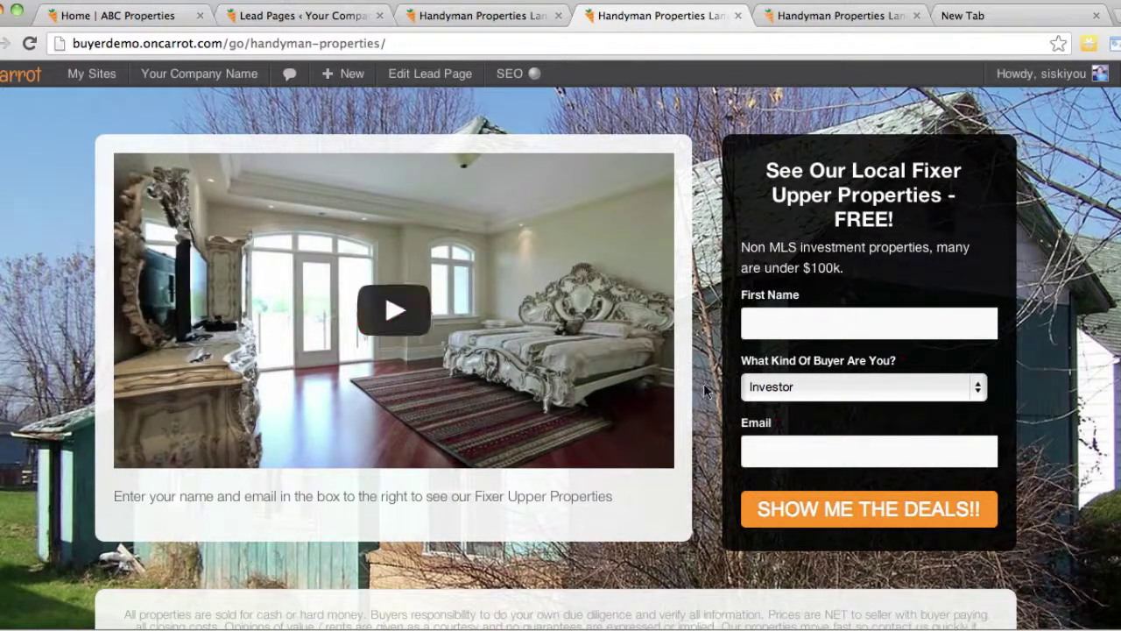
left_click(737, 15)
Open Property List, Top 10 Questions, Passive Investing, Buyer List and Warren Buffet pages in tabs.
left_click(306, 23)
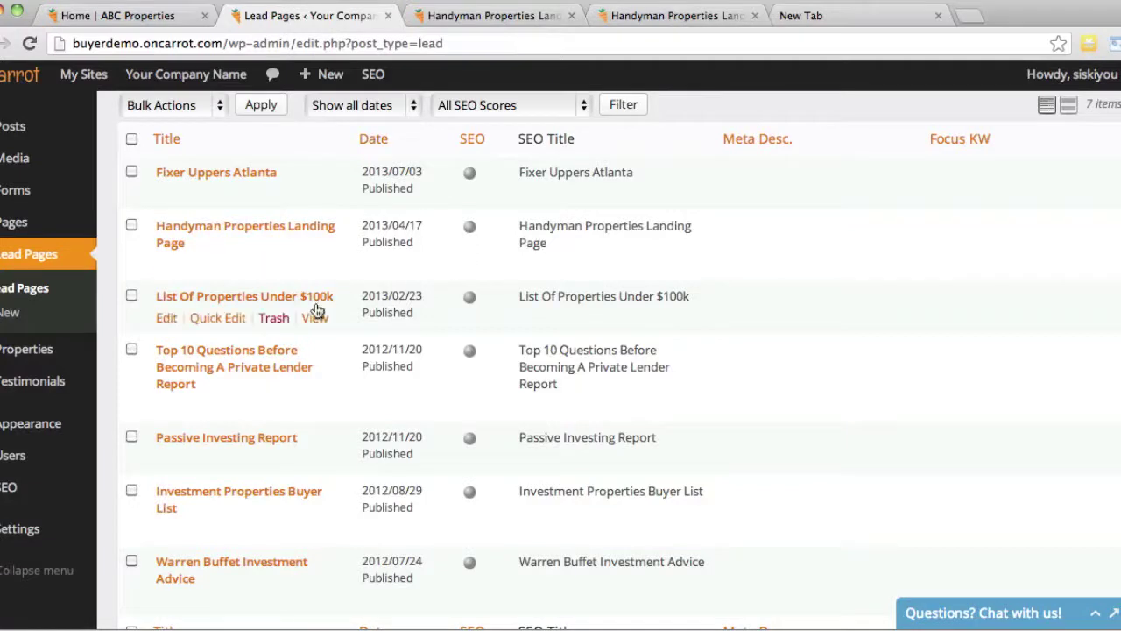
left_click(316, 319, "super")
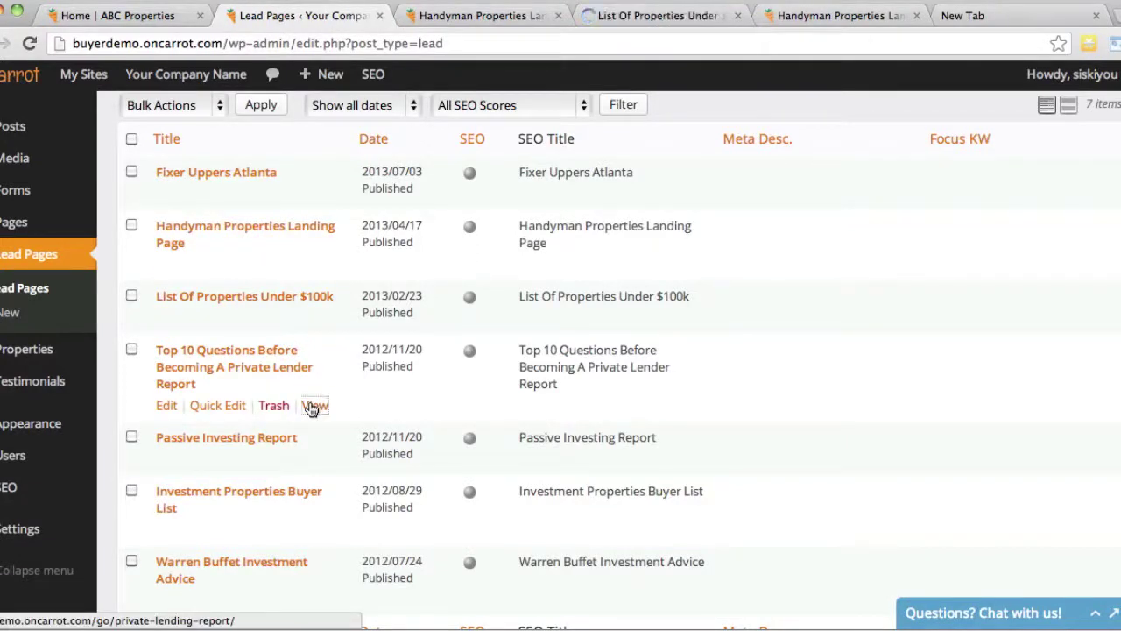
left_click(313, 405, "super")
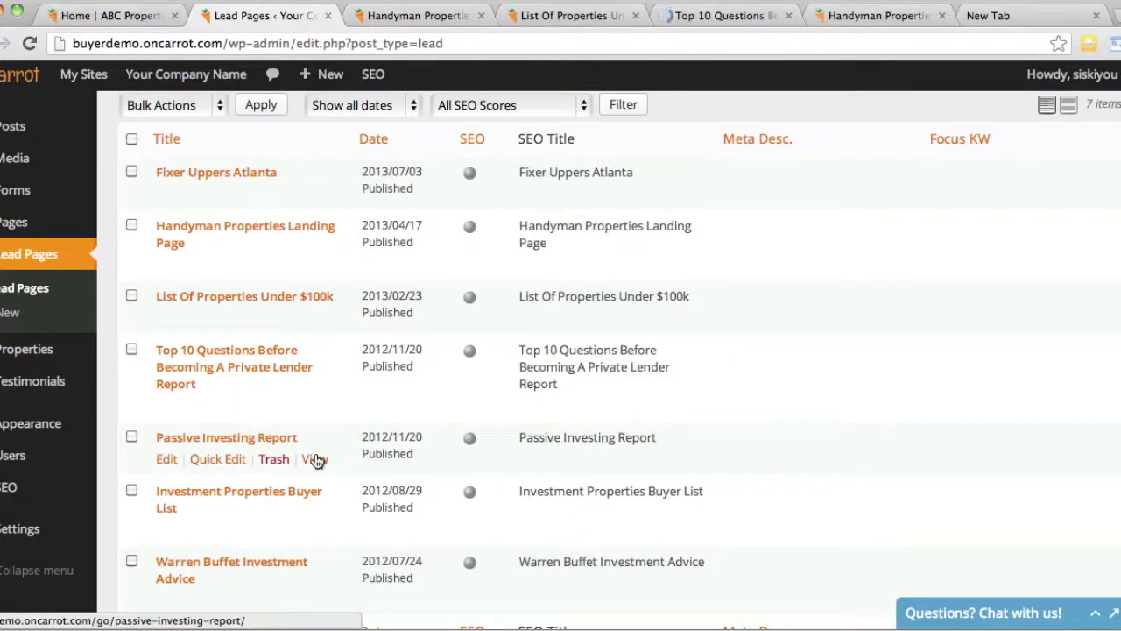
left_click(314, 459, "super")
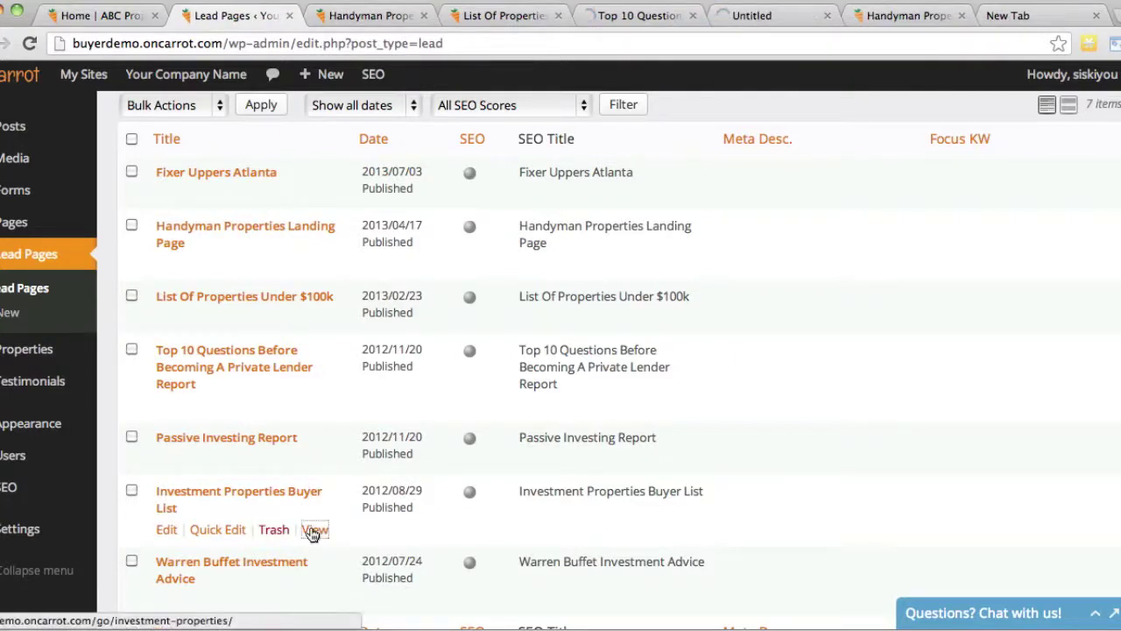
left_click(313, 531, "super")
scroll(308, 539, "down", 1)
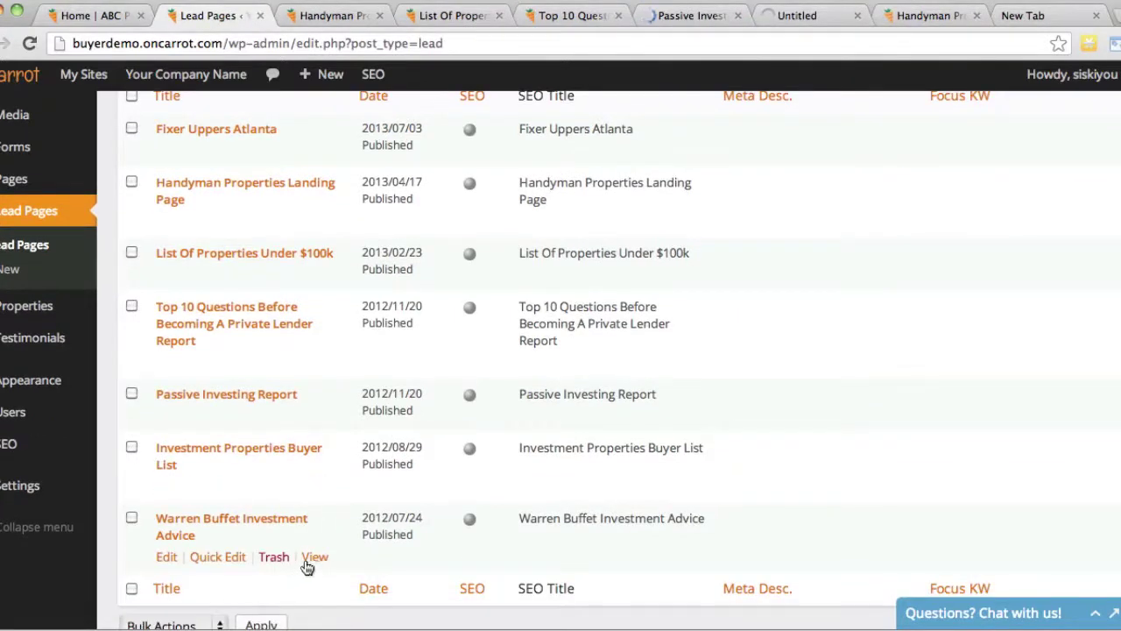
left_click(314, 558, "super")
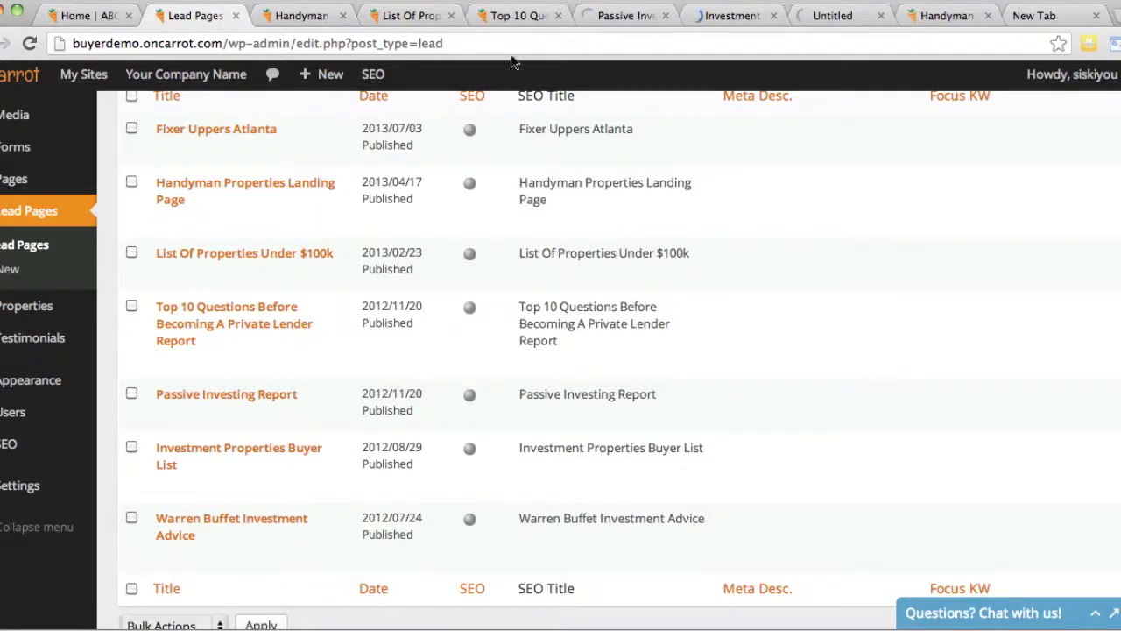
left_click(399, 19)
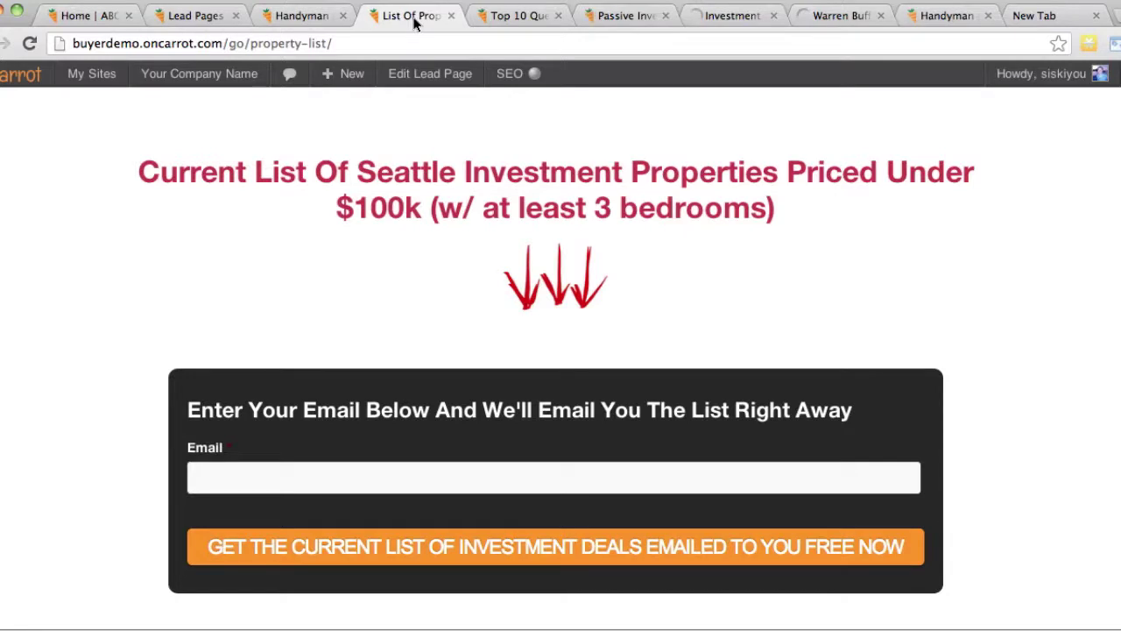
Scroll through the Top 10 Questions private-lending page and highlight part of its headline.
scroll(965, 233, "down", 2)
left_click(520, 18)
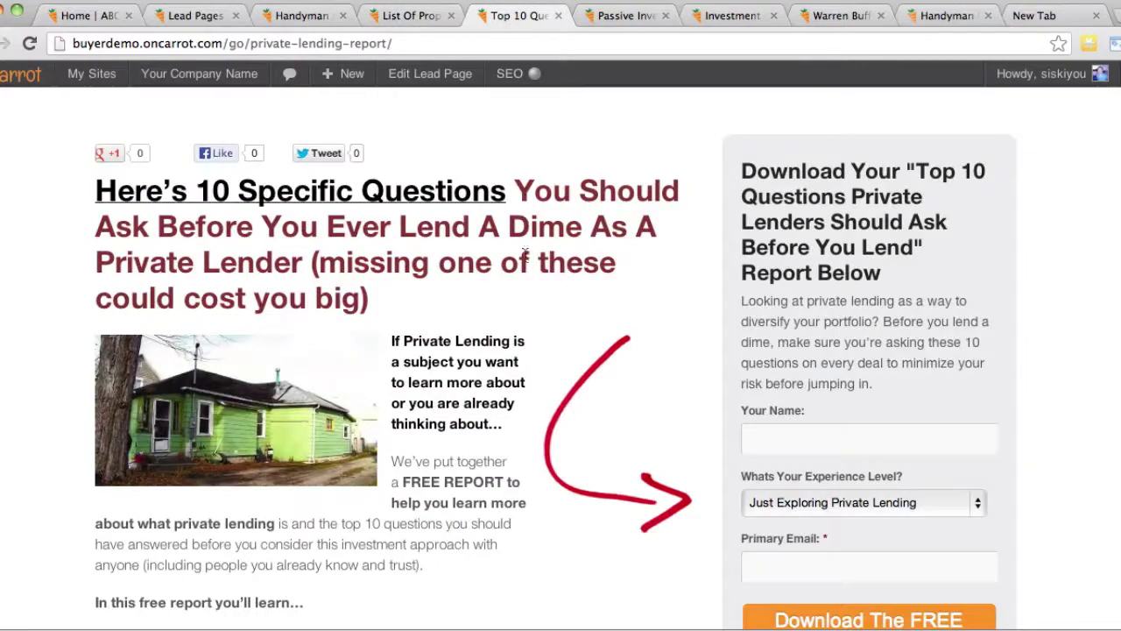
scroll(485, 345, "down", 1)
scroll(483, 339, "down", 5)
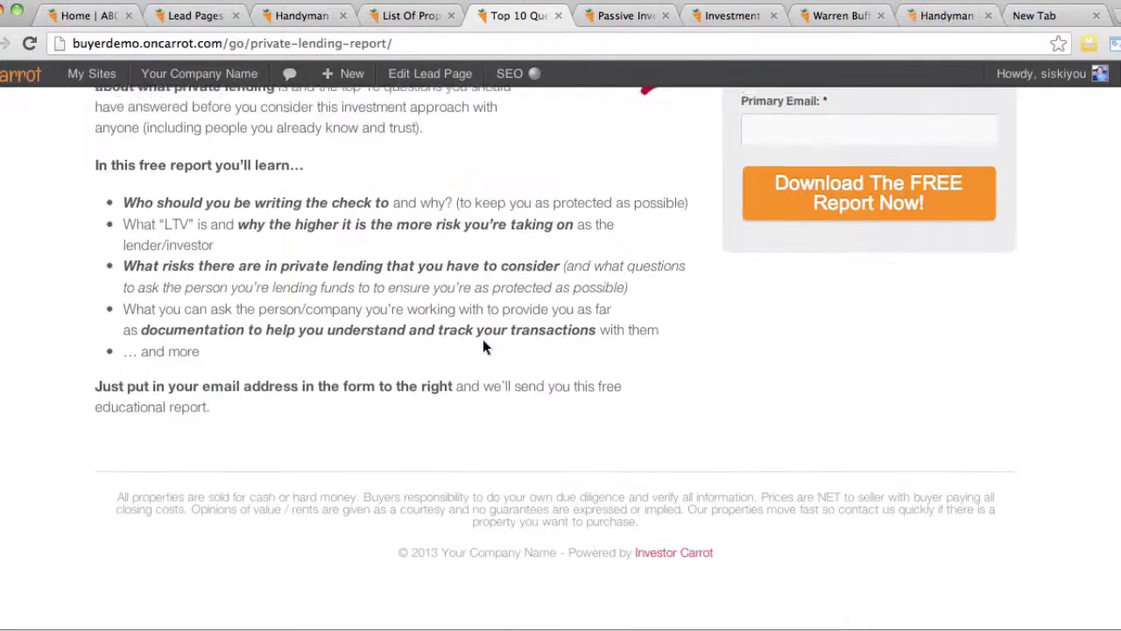
scroll(483, 339, "up", 5)
left_click_drag(239, 193, 464, 254)
left_click(464, 254)
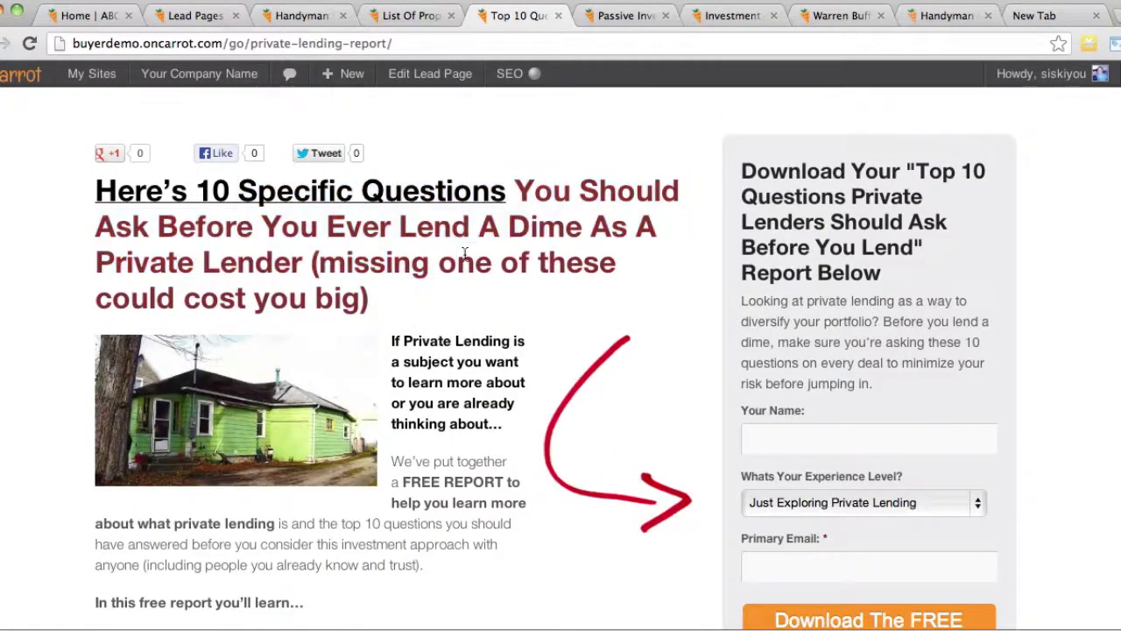
Scroll up and down through the Passive Investing Report page to review it.
left_click(627, 21)
scroll(407, 185, "down", 5)
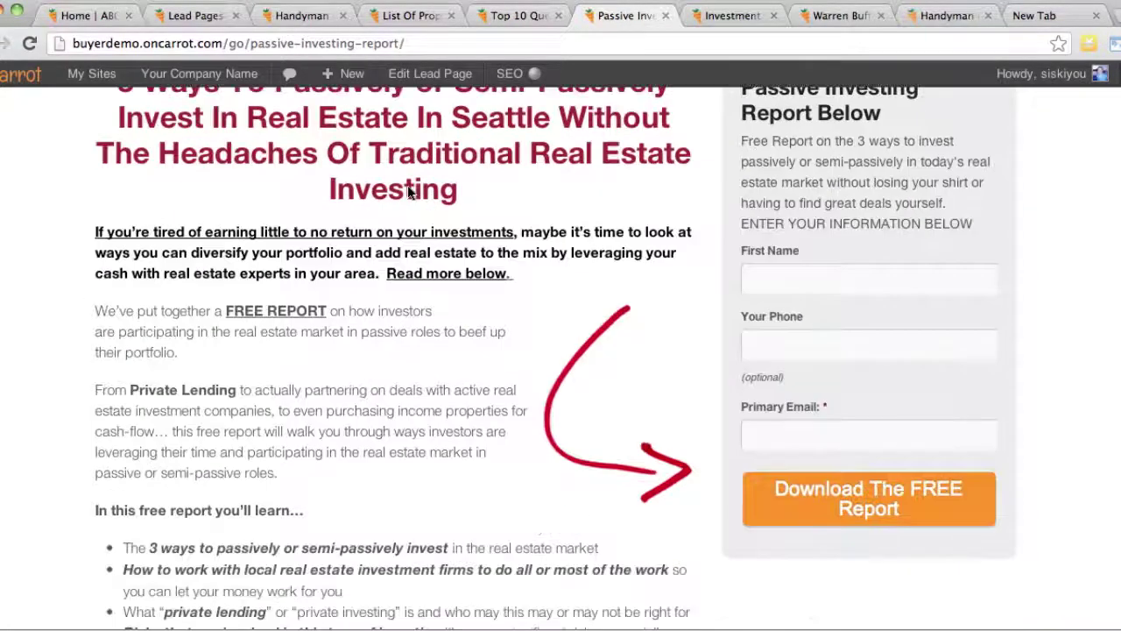
scroll(408, 185, "up", 5)
scroll(616, 425, "down", 1)
scroll(614, 425, "down", 1)
scroll(605, 403, "up", 1)
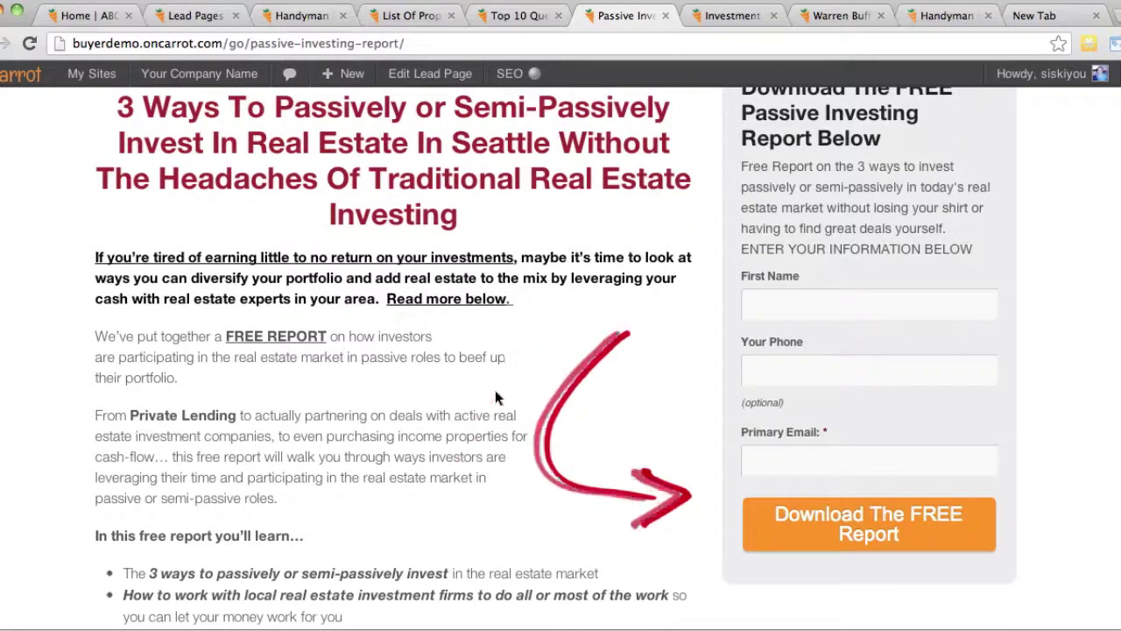
scroll(495, 396, "up", 1)
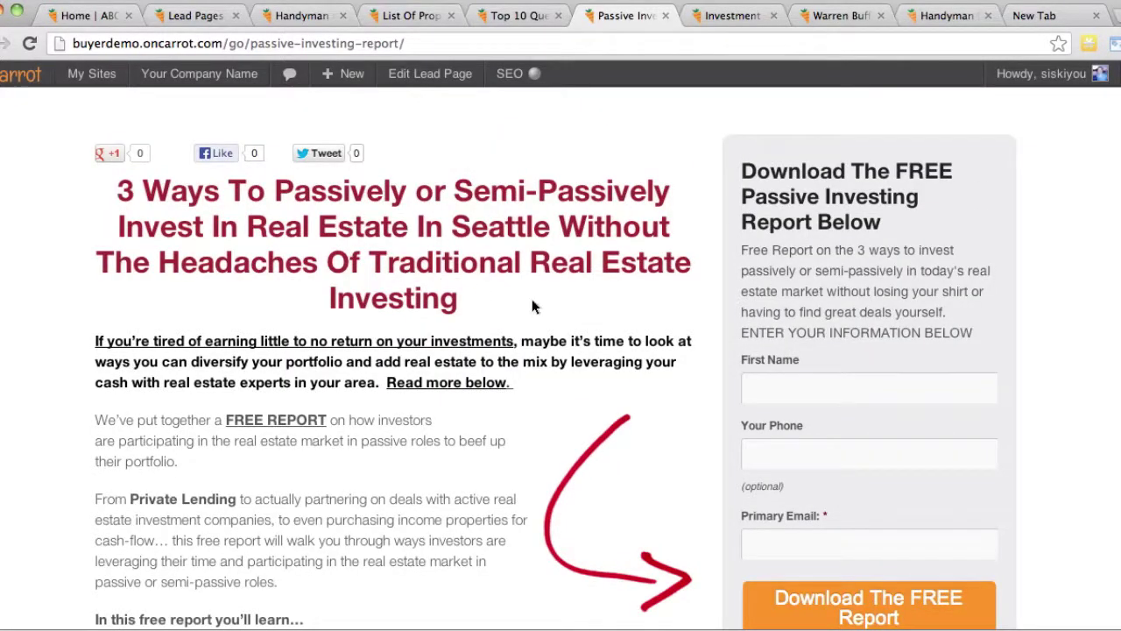
scroll(536, 302, "down", 2)
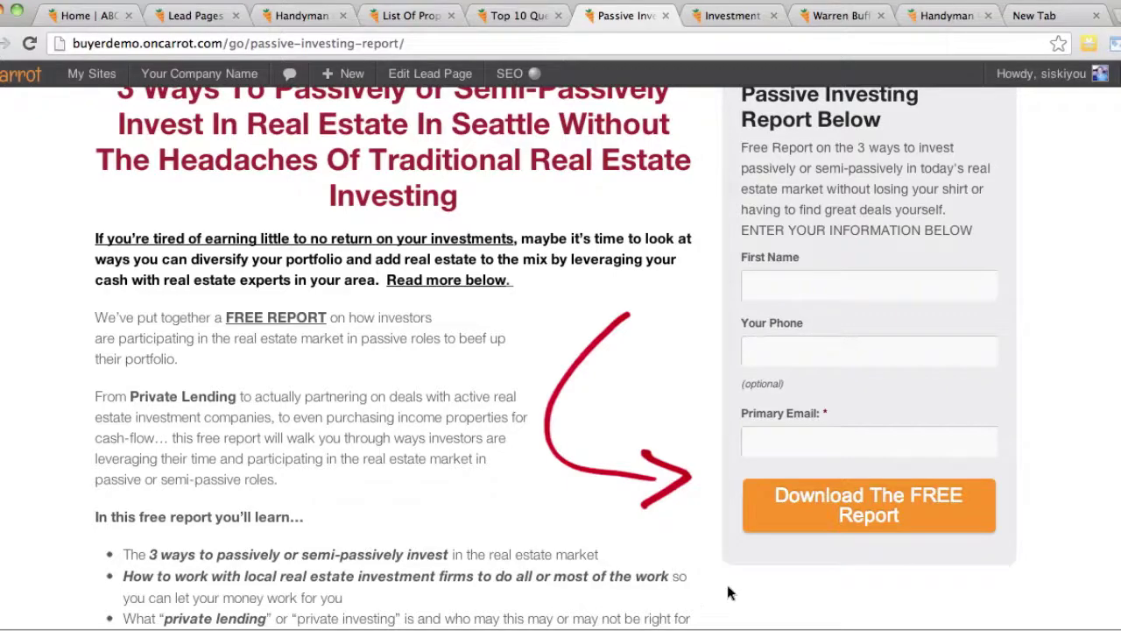
scroll(446, 391, "up", 3)
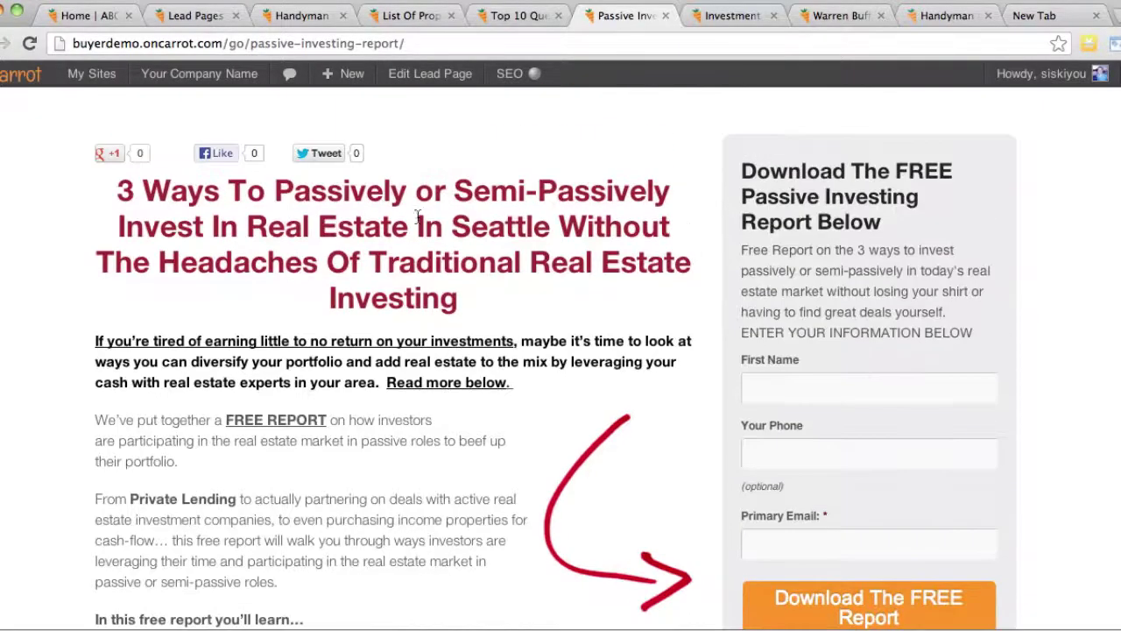
scroll(652, 302, "down", 3)
scroll(563, 517, "up", 2)
scroll(636, 397, "down", 5)
scroll(636, 395, "up", 5)
Review the Investment Properties page, highlighting its heading, then close it.
left_click(726, 15)
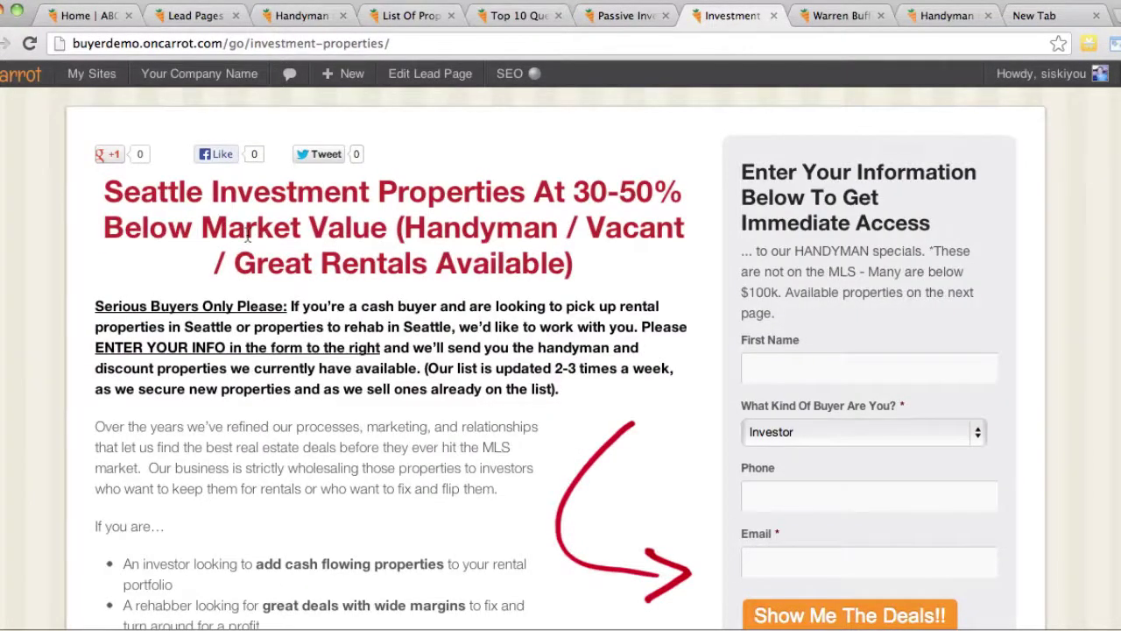
left_click_drag(212, 189, 427, 260)
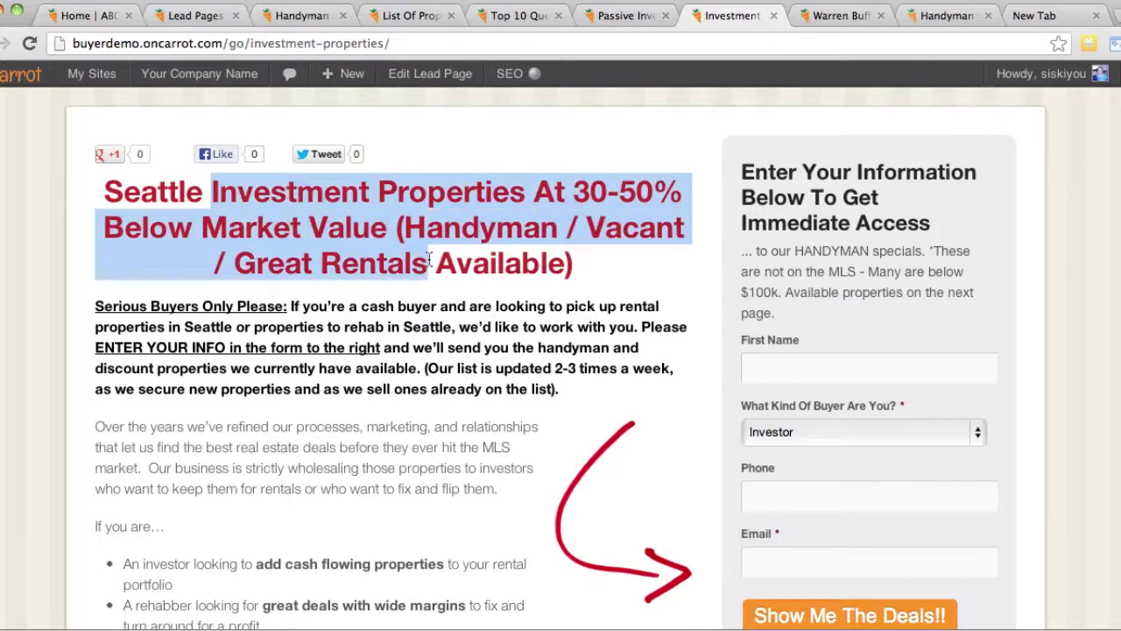
left_click(427, 259)
scroll(557, 346, "down", 5)
scroll(558, 347, "up", 5)
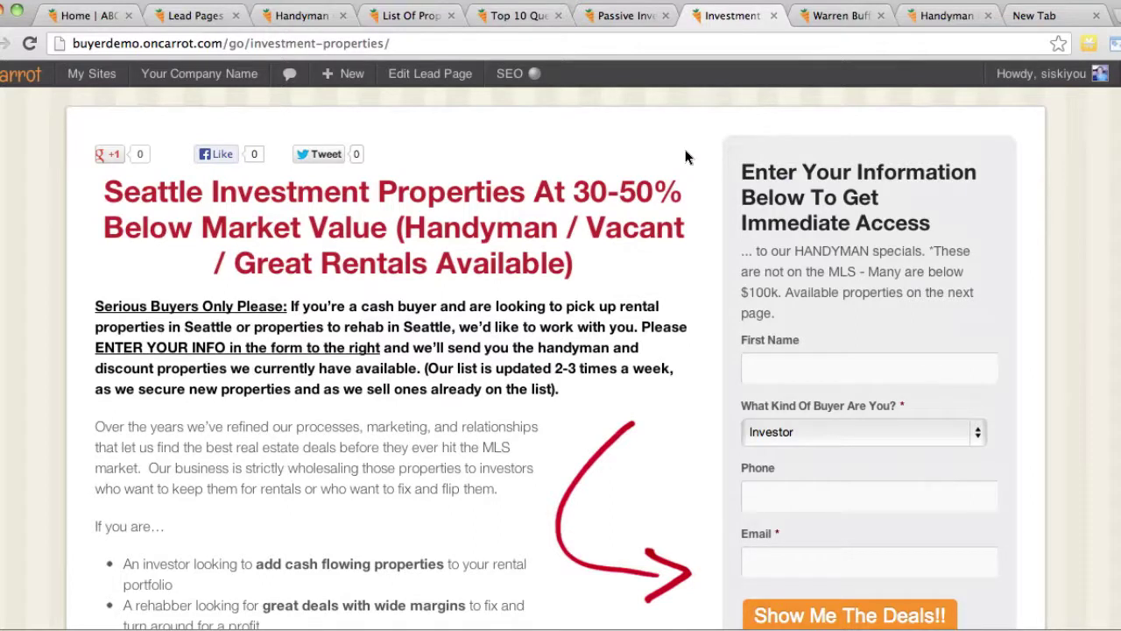
left_click(773, 15)
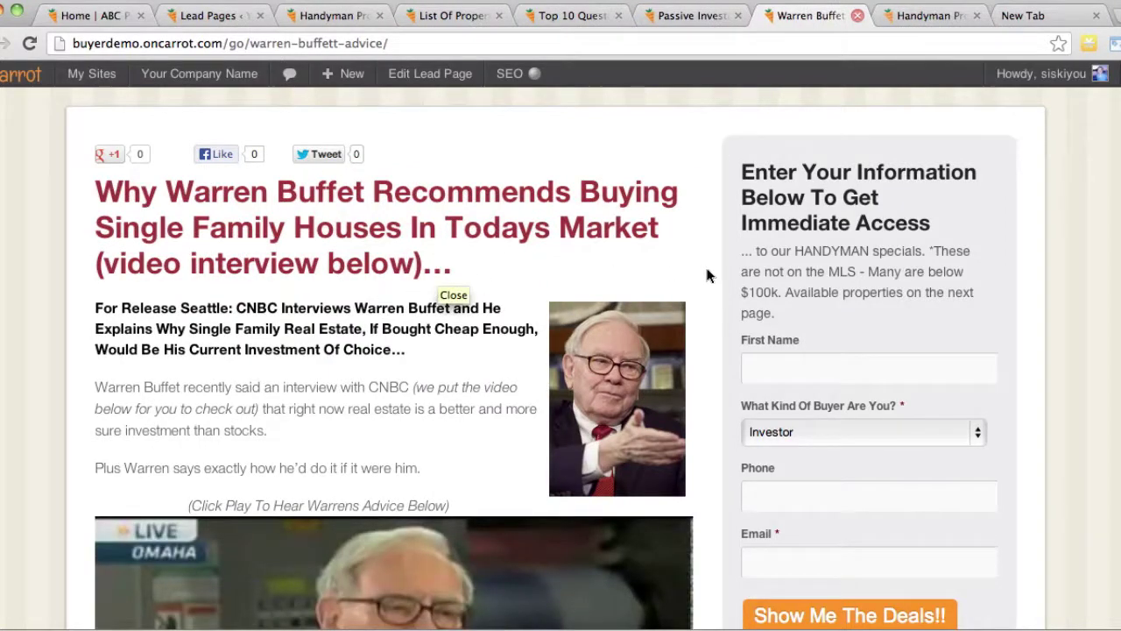
Close the Warren Buffett advice and Passive Investing Report pages.
scroll(708, 273, "down", 9)
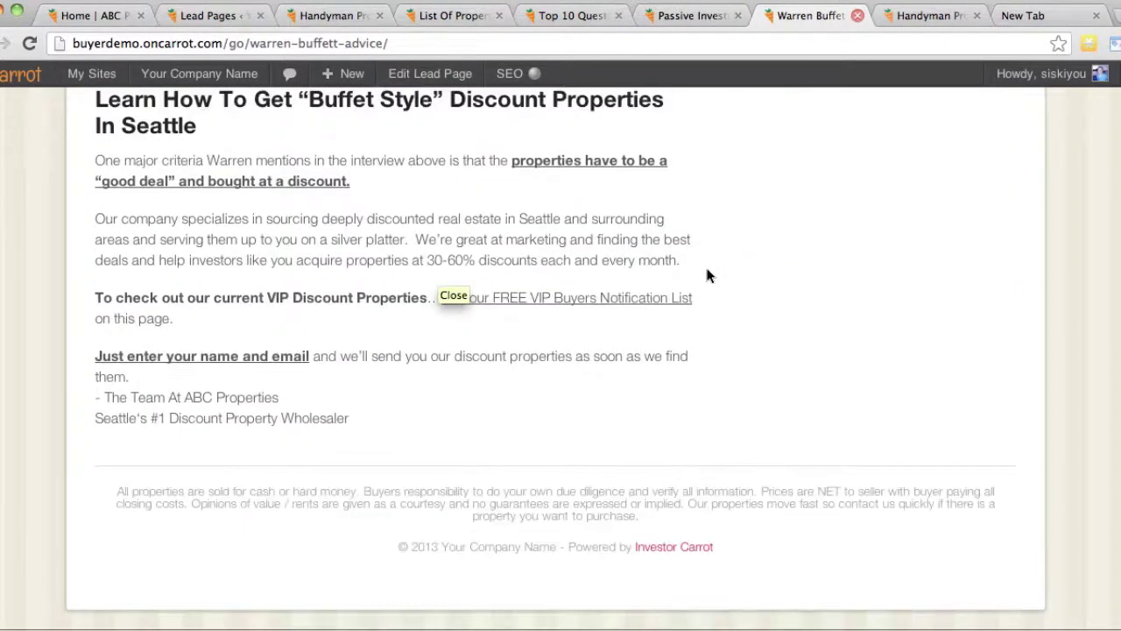
scroll(708, 273, "up", 5)
scroll(708, 276, "up", 5)
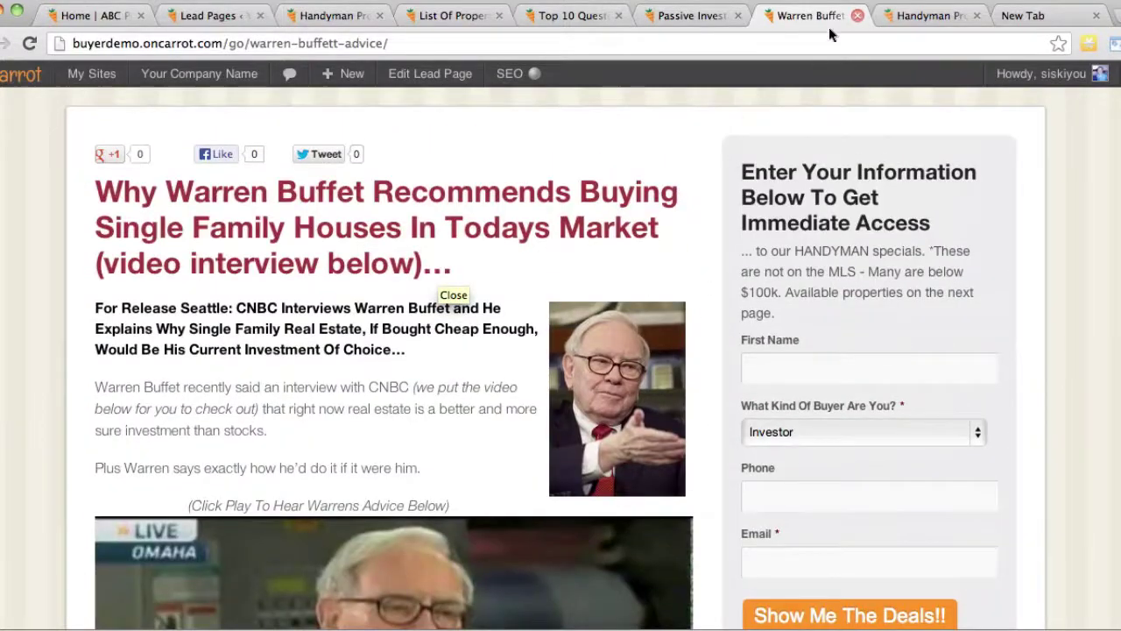
left_click(859, 16)
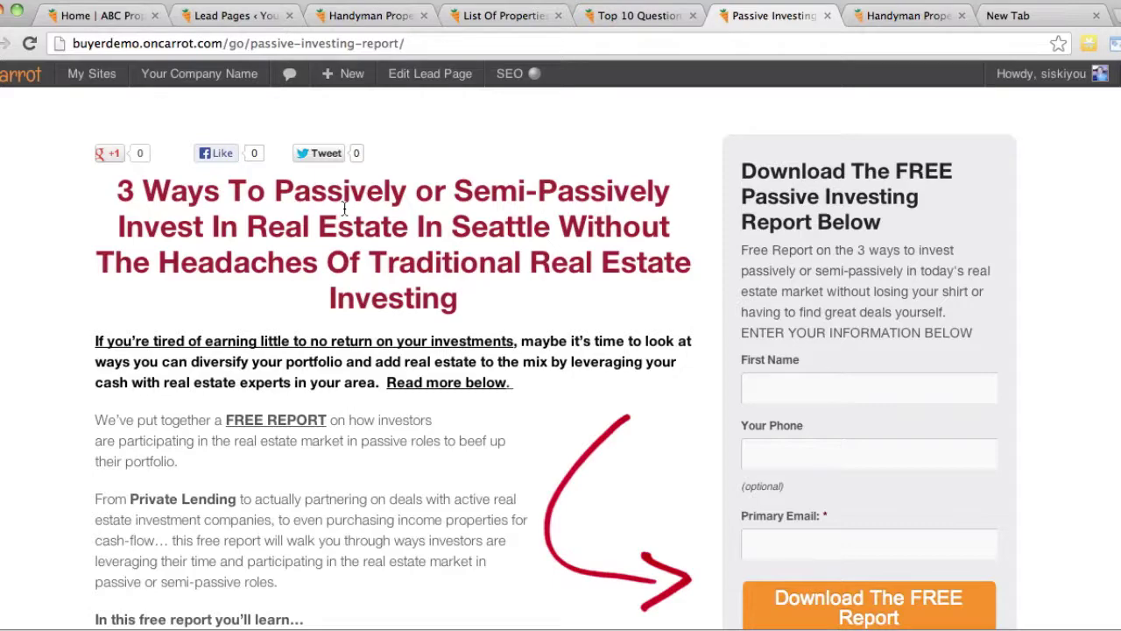
scroll(388, 242, "down", 10)
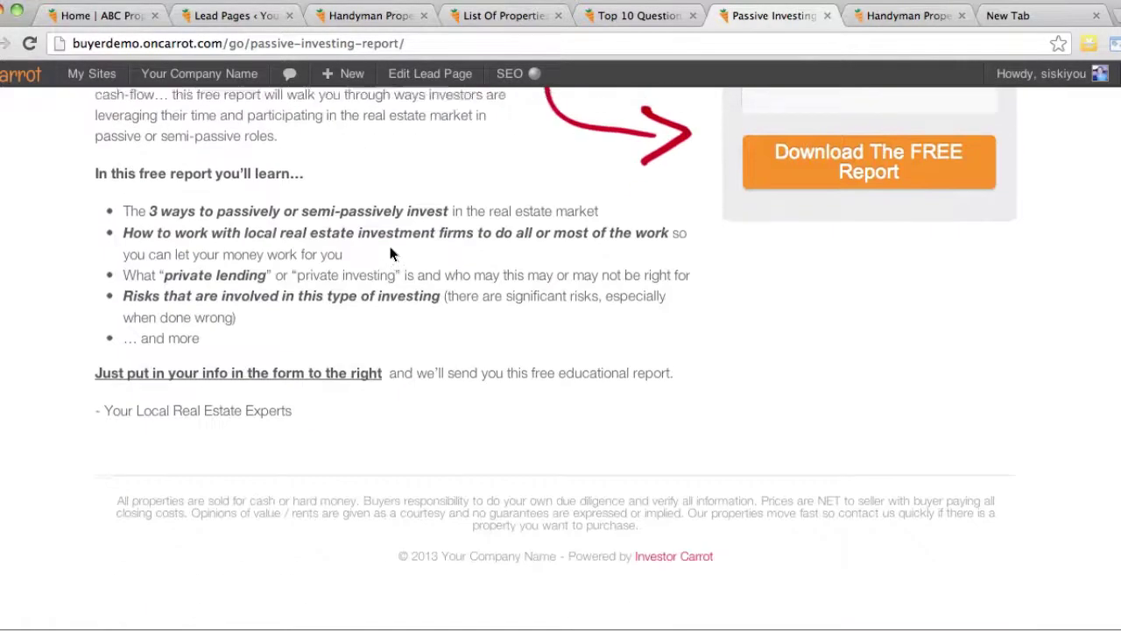
scroll(385, 250, "up", 10)
left_click(827, 17)
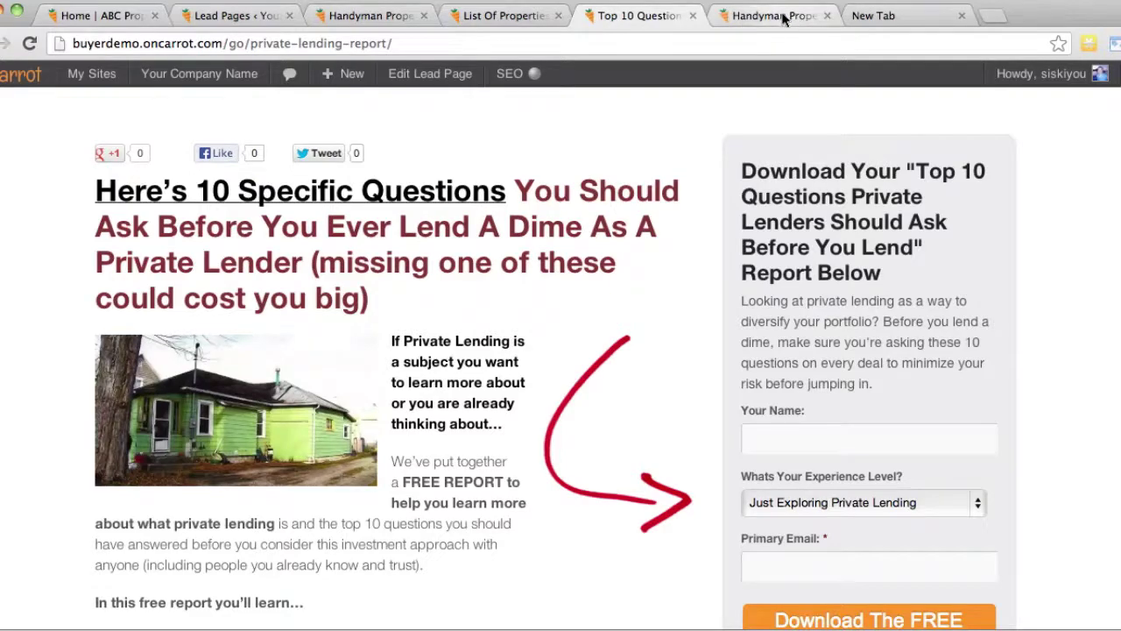
scroll(632, 311, "down", 10)
scroll(632, 315, "up", 10)
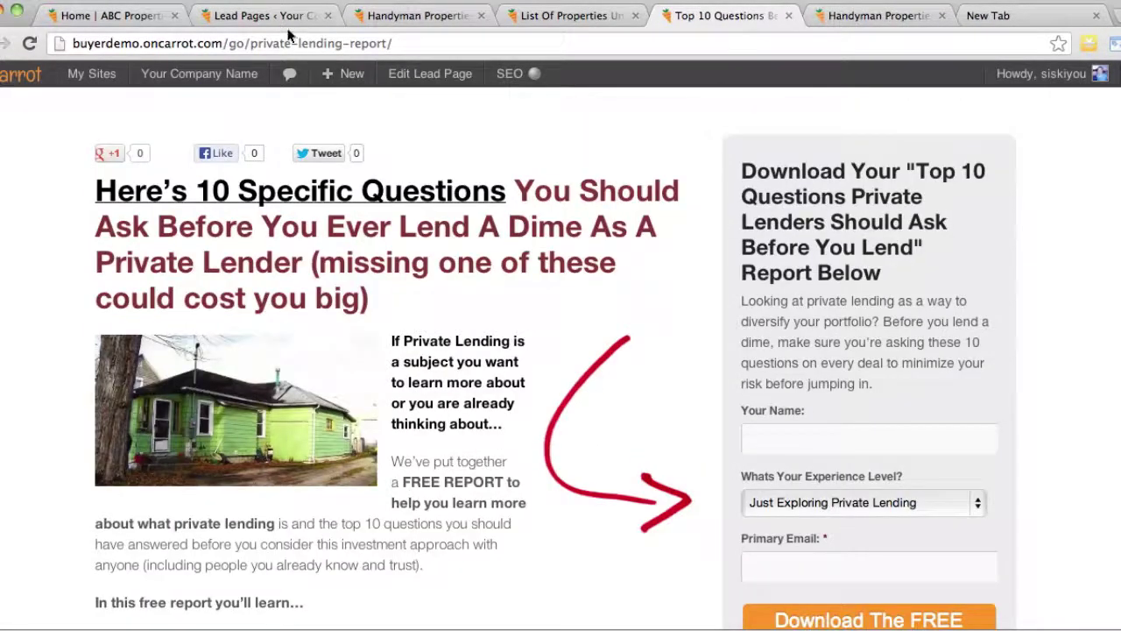
left_click(263, 16)
Open the Handyman Properties Landing Page in the editor and scroll through its settings.
scroll(416, 363, "up", 2)
scroll(418, 373, "down", 1)
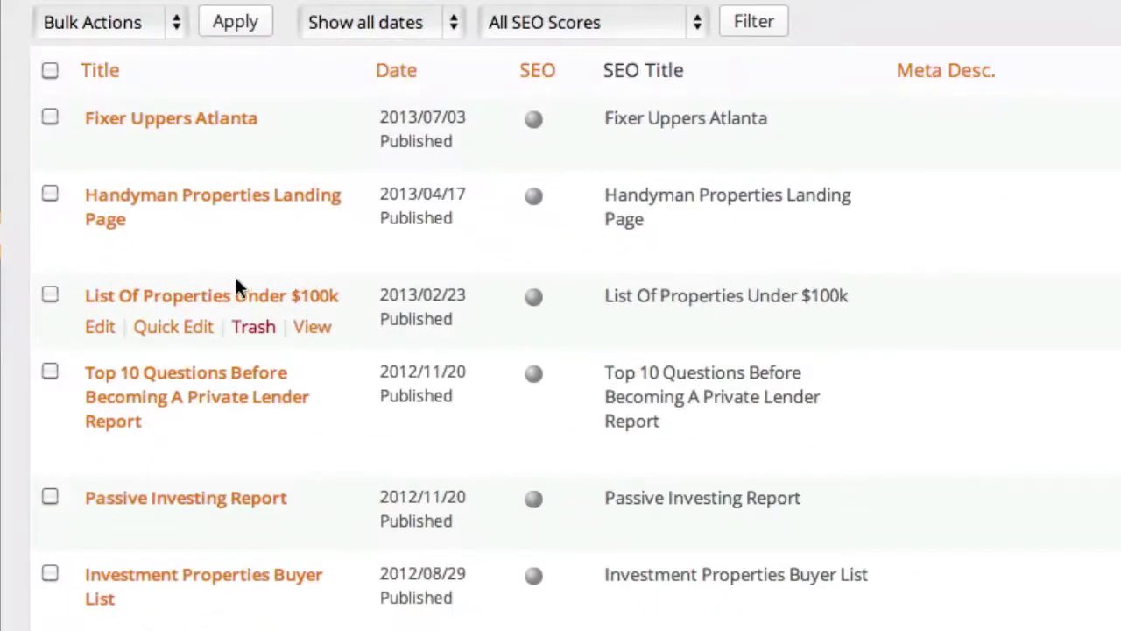
left_click(106, 221)
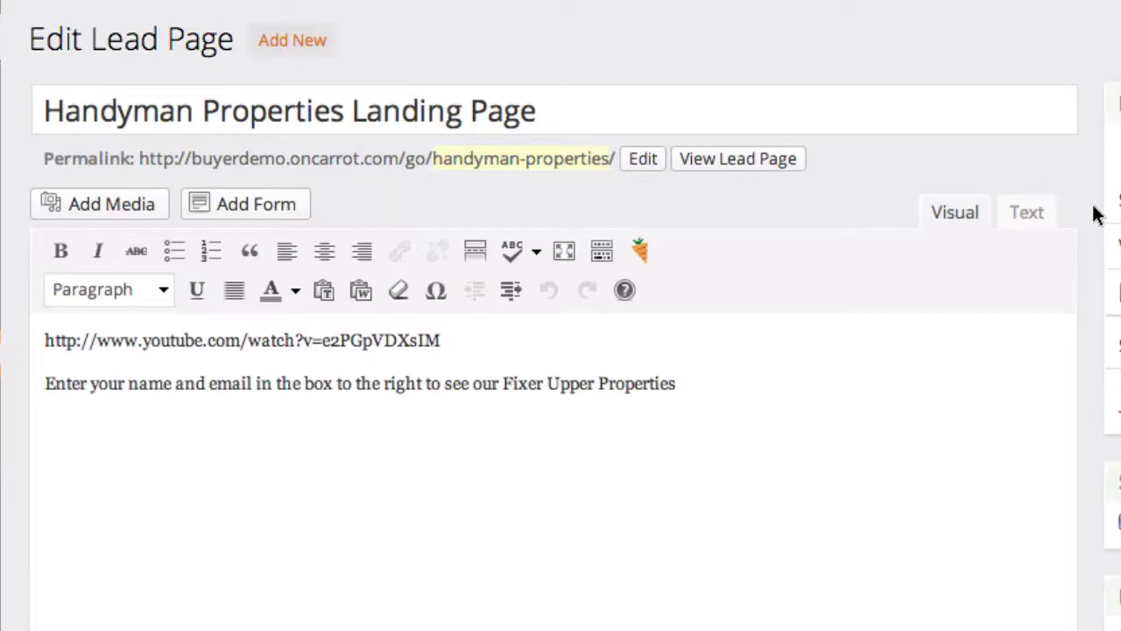
scroll(1094, 215, "down", 15)
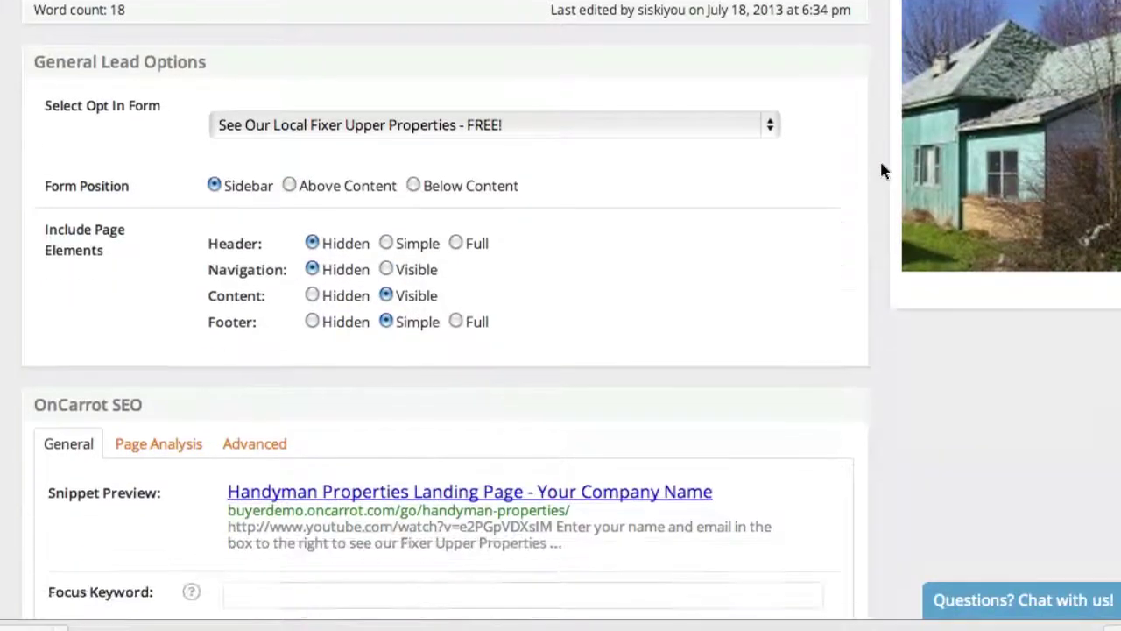
scroll(883, 171, "up", 15)
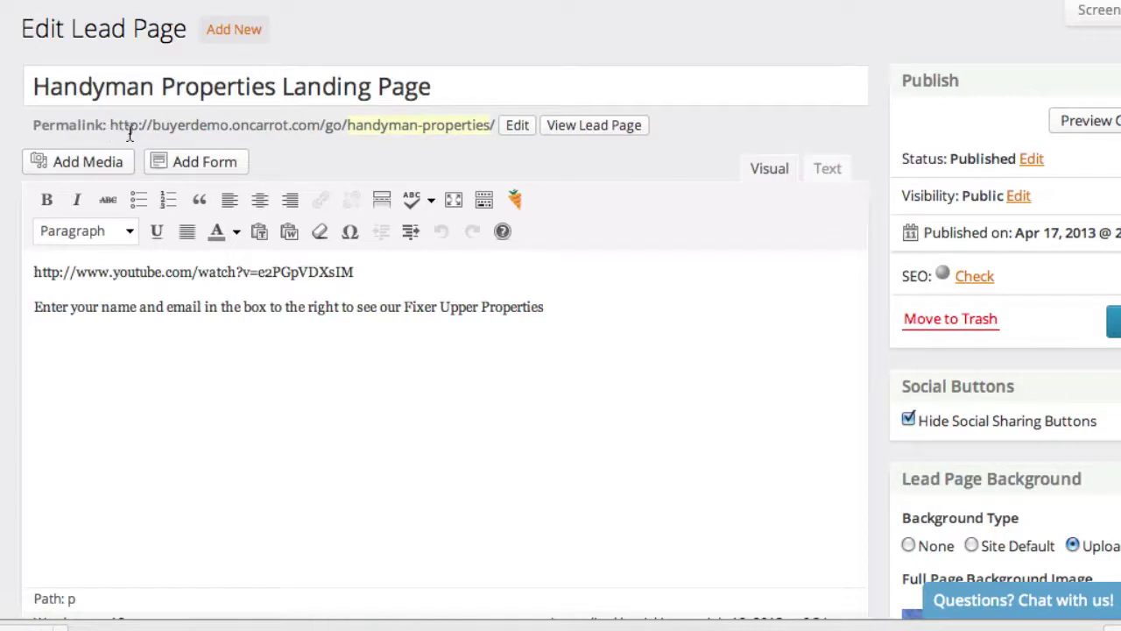
Highlight the buyerdemo.oncarrot domain part of the Handyman Properties permalink.
left_click_drag(153, 125, 286, 128)
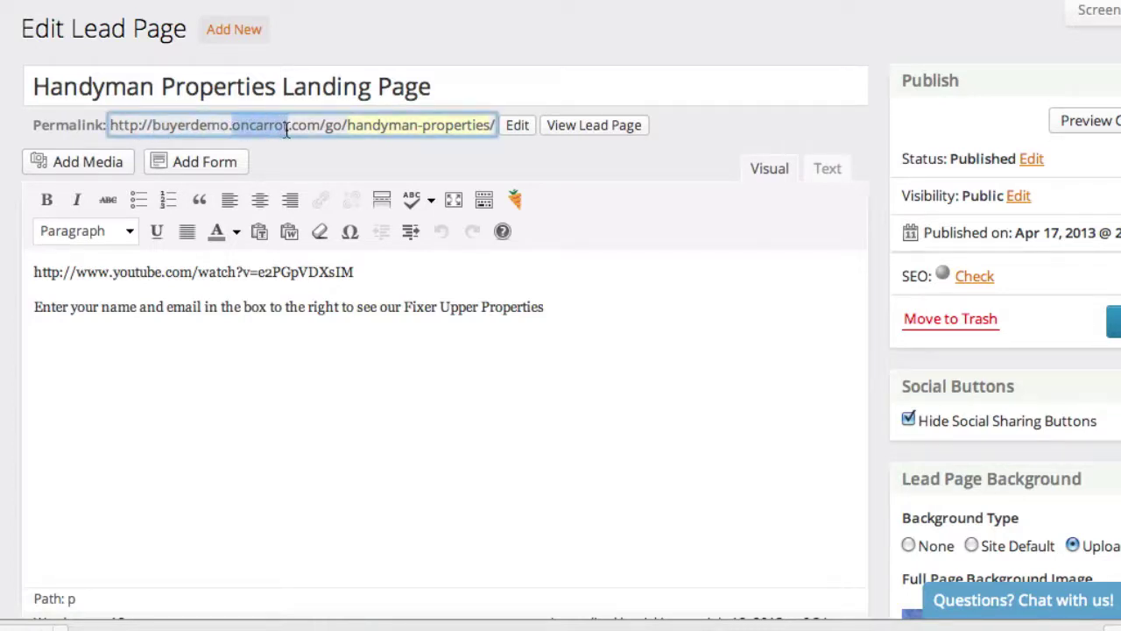
left_click(286, 128)
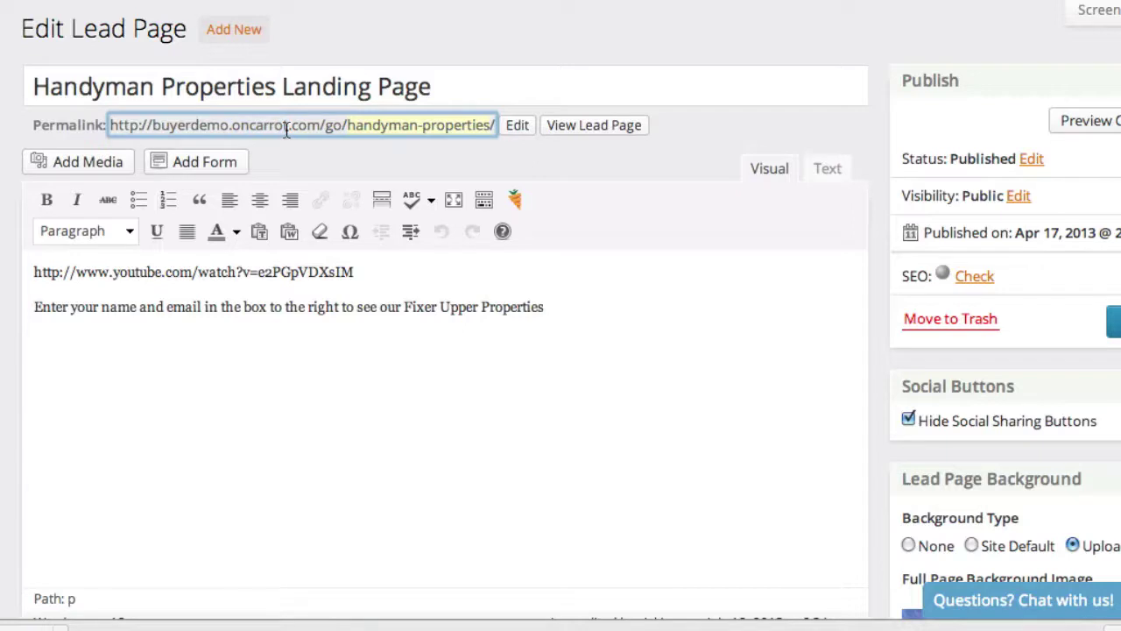
left_click_drag(153, 127, 287, 127)
left_click(286, 127)
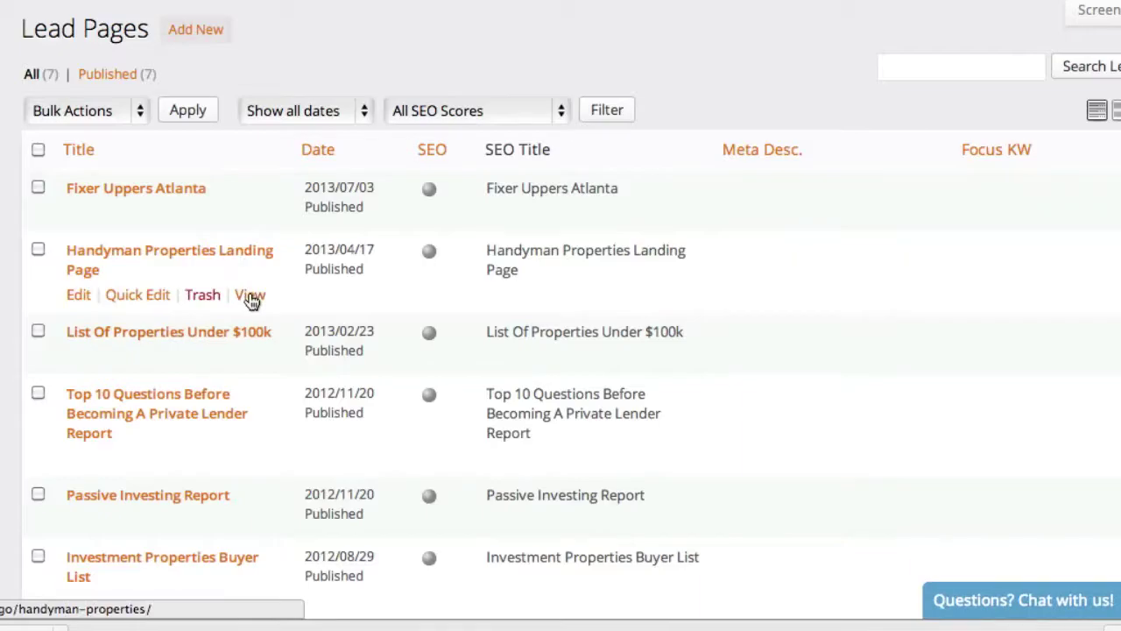
left_click(249, 296)
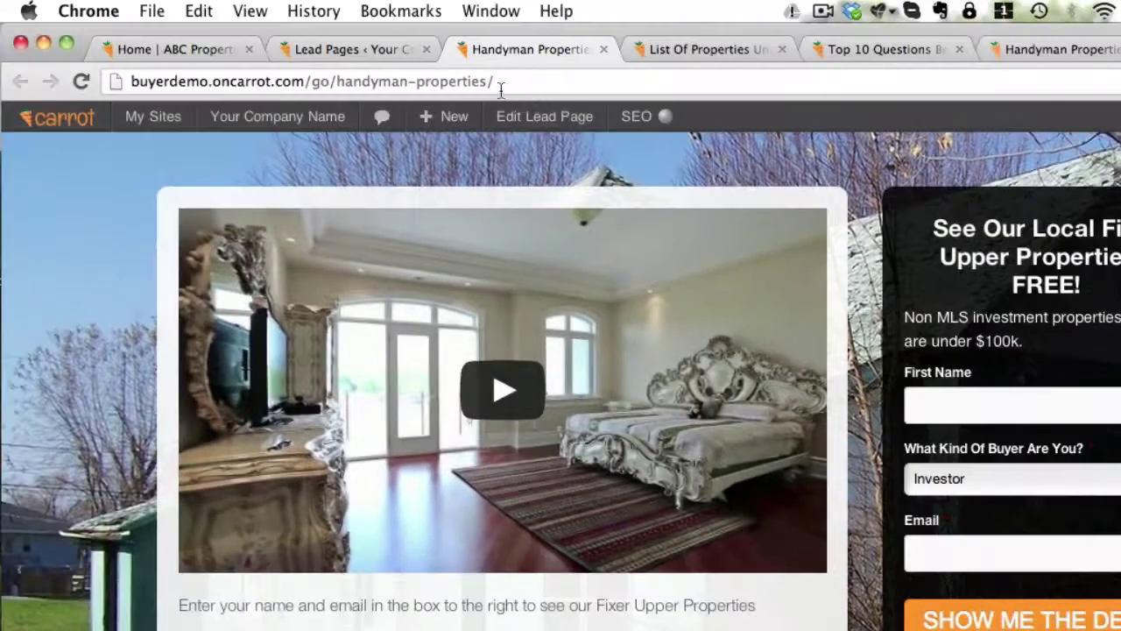
Select the live page's web address and highlight its oncarrot.com and oncarrot parts.
left_click(503, 87)
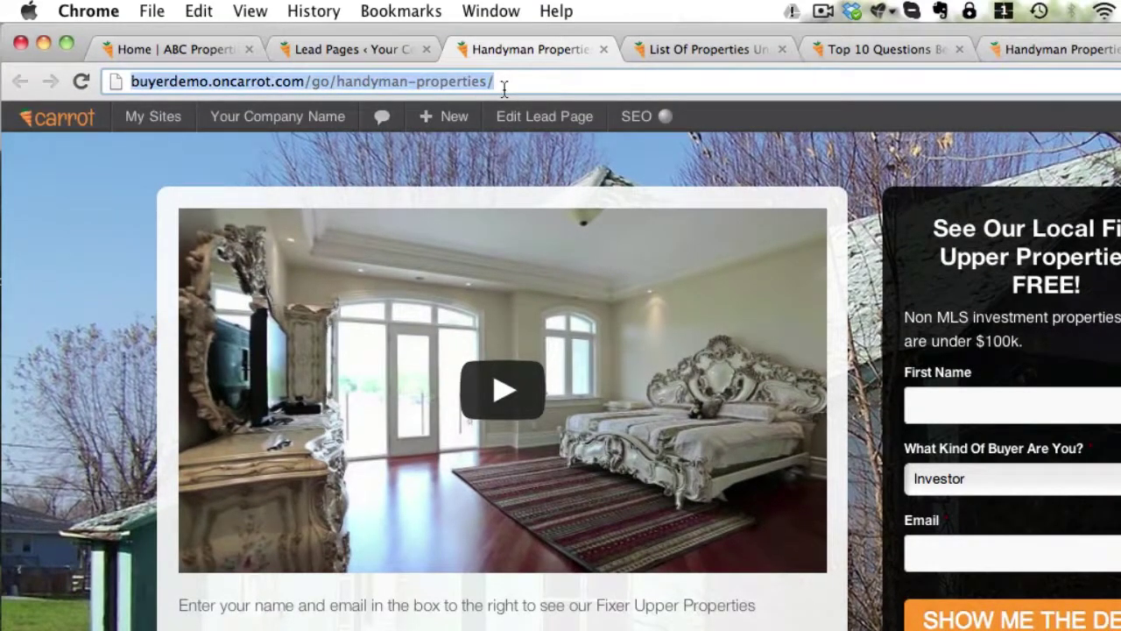
left_click(536, 81)
left_click_drag(306, 86, 271, 83)
left_click(187, 81)
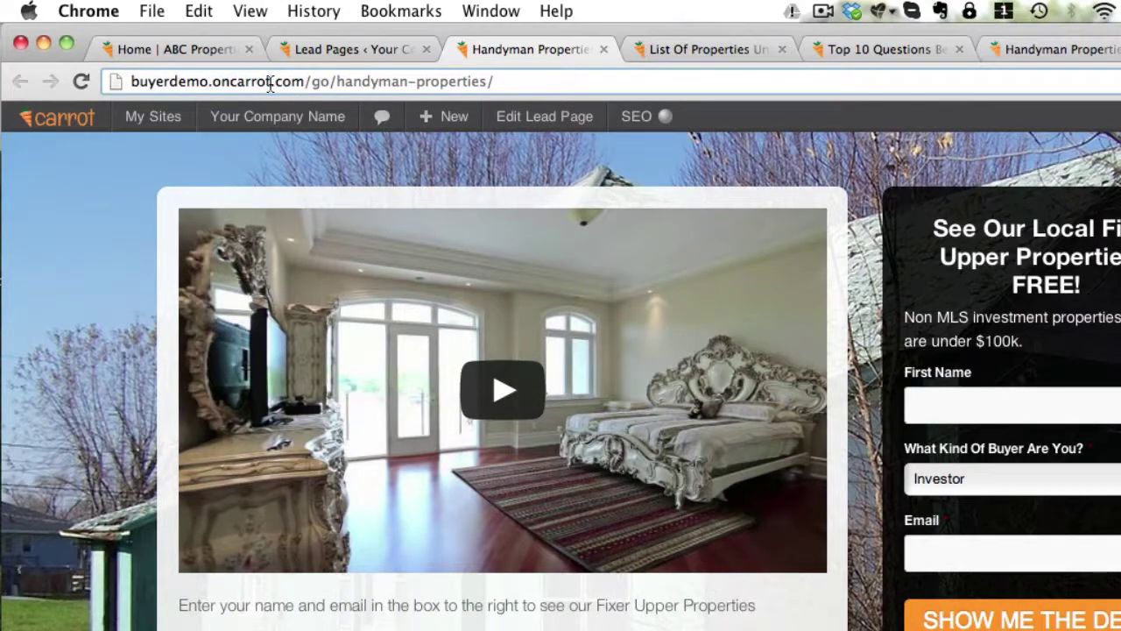
left_click_drag(272, 82, 127, 88)
left_click(217, 83)
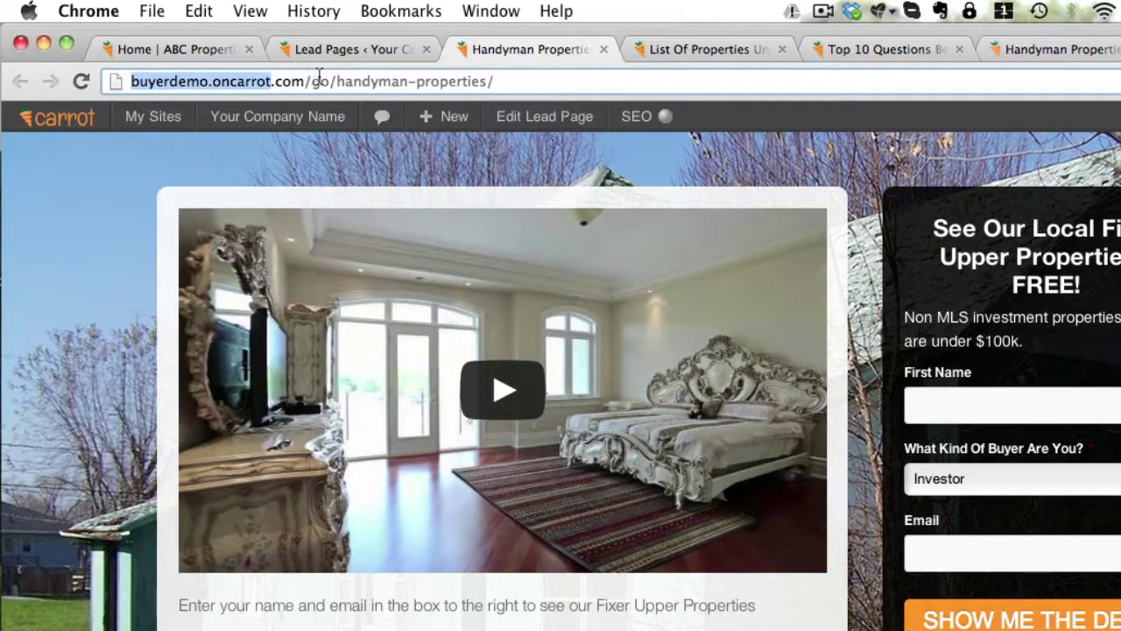
Highlight the /go/handyman-properties/ path and select the entire address.
left_click_drag(305, 82, 337, 85)
left_click(516, 81)
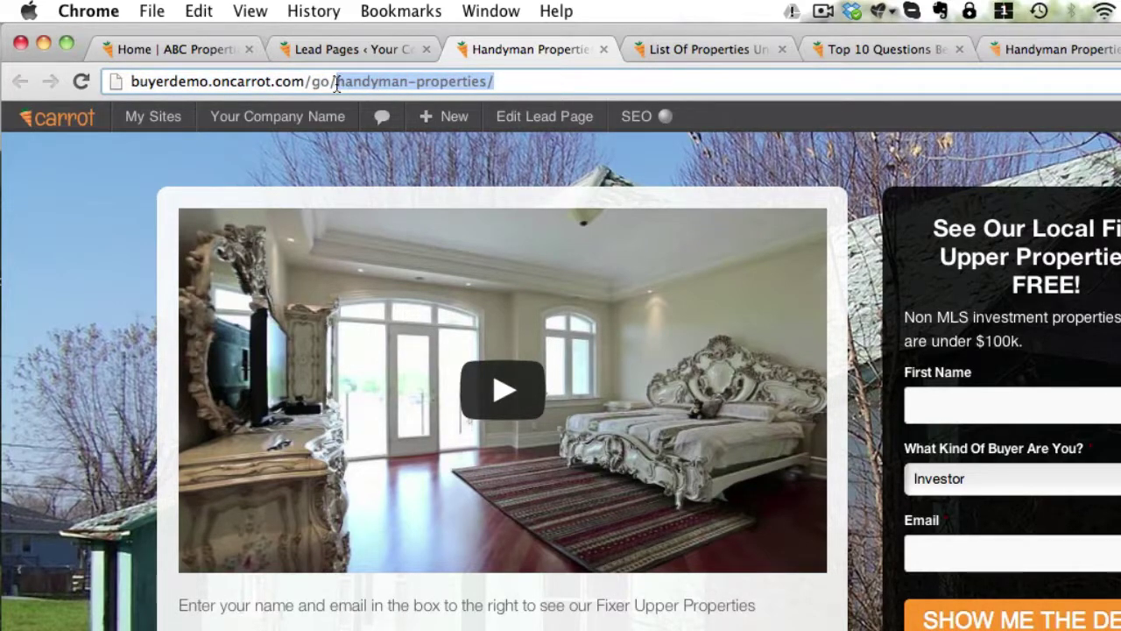
left_click(337, 85)
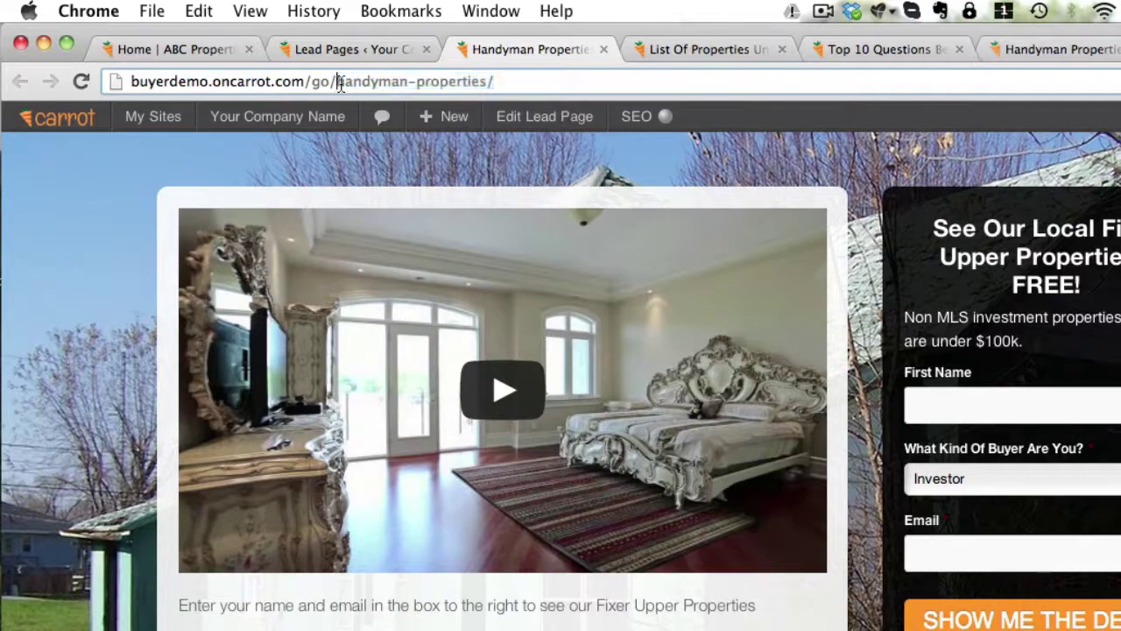
triple_click(346, 83)
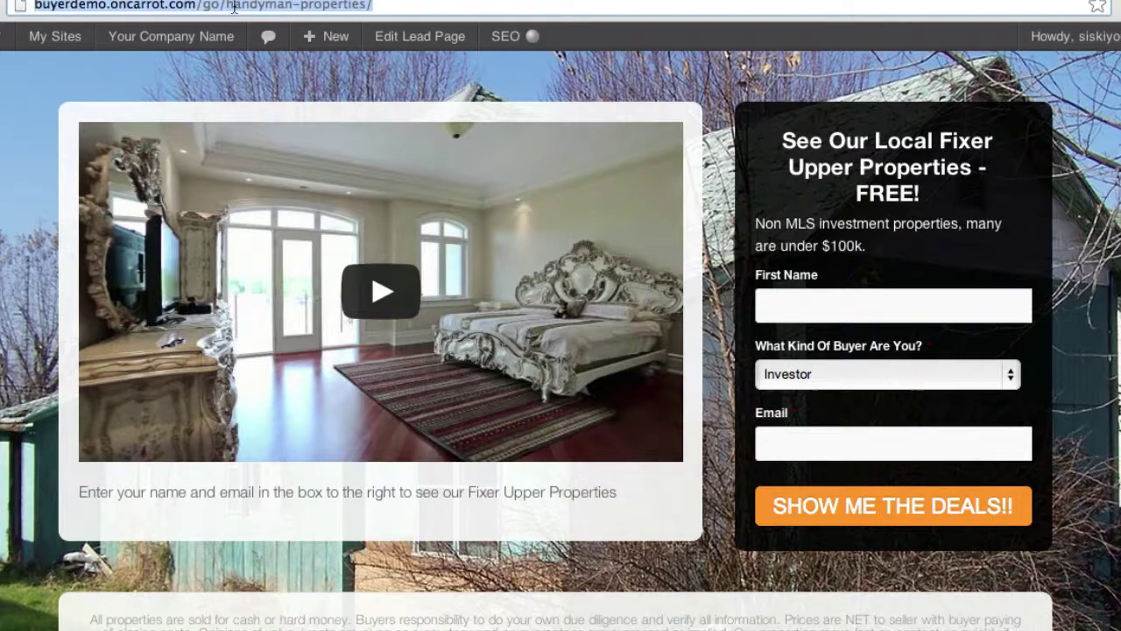
left_click(234, 7)
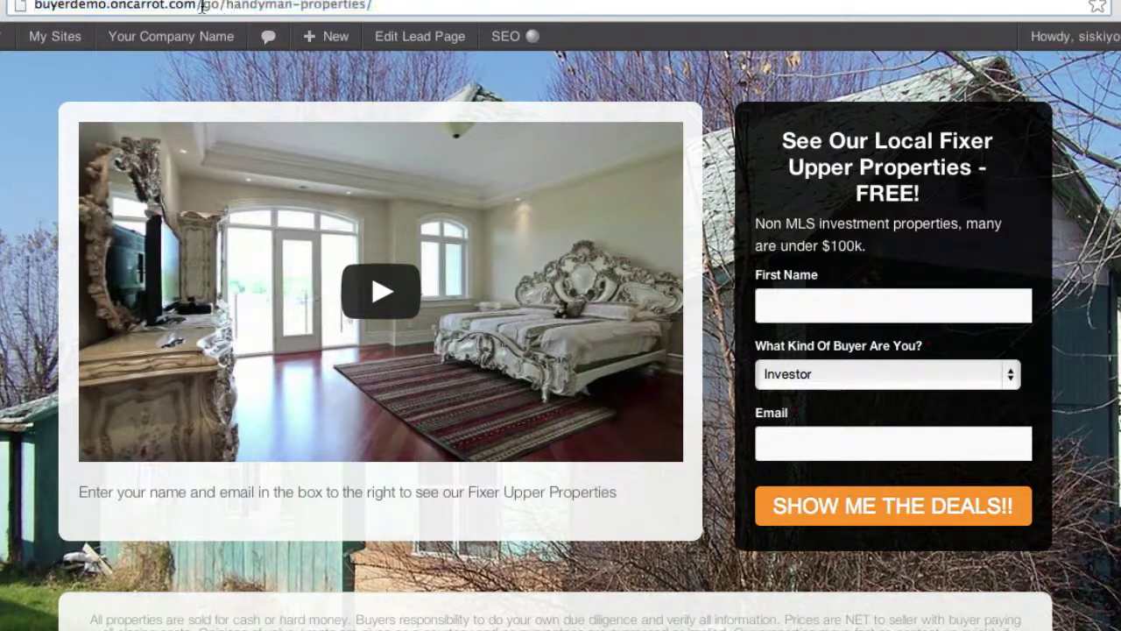
left_click_drag(226, 7, 375, 7)
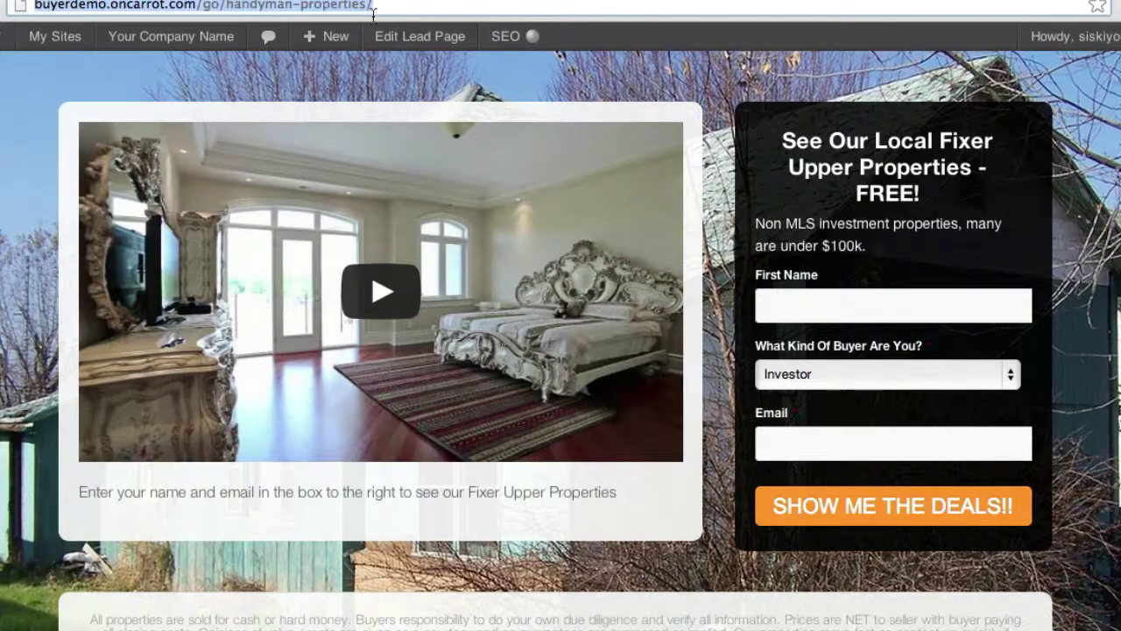
left_click(390, 7)
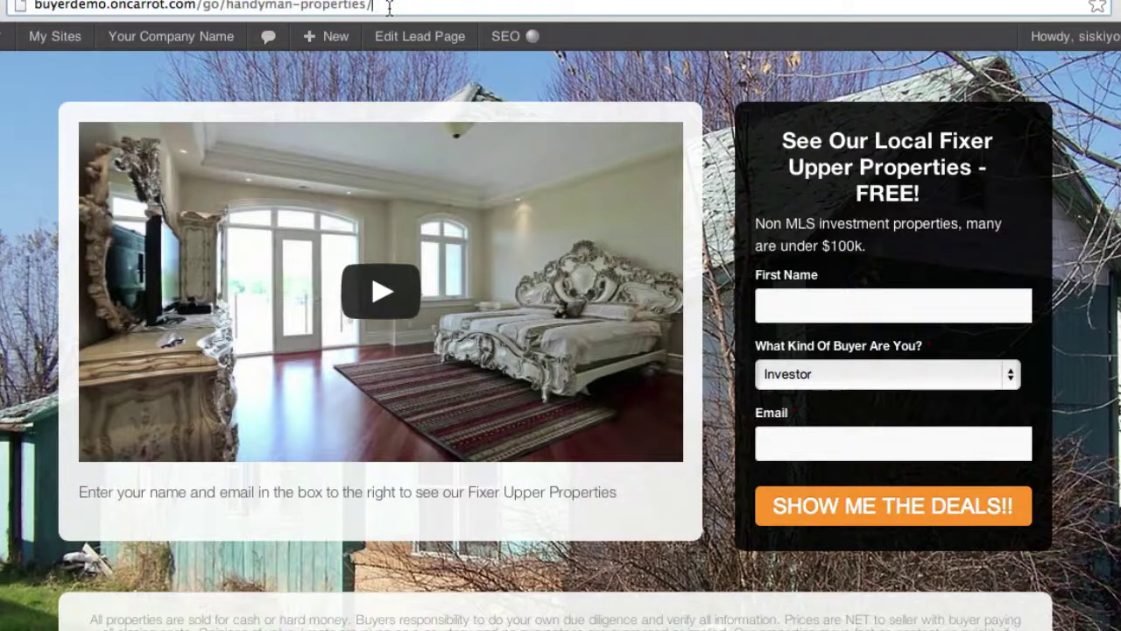